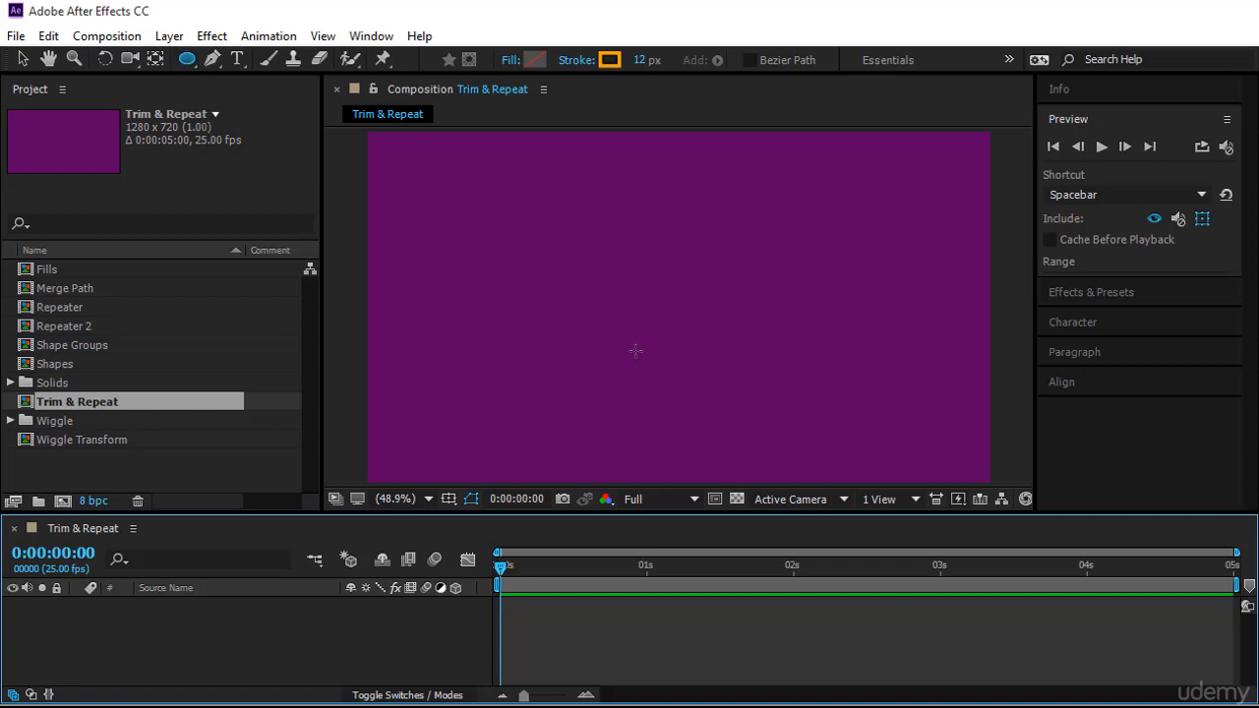
Draw a circle shape layer in the composition and set its ellipse group position to 0, 0
mouse_move(665, 288)
mouse_down()
mouse_move(742, 360)
mouse_move(781, 376)
mouse_move(749, 375)
mouse_up()
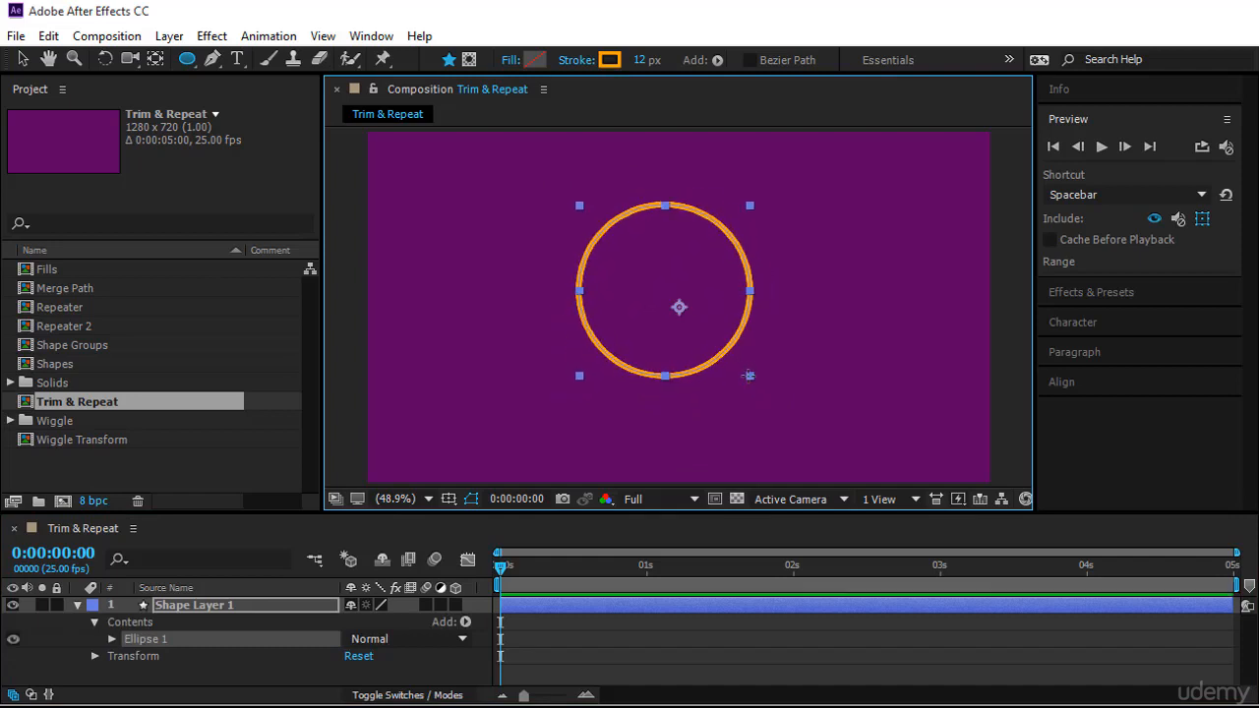
click(113, 640)
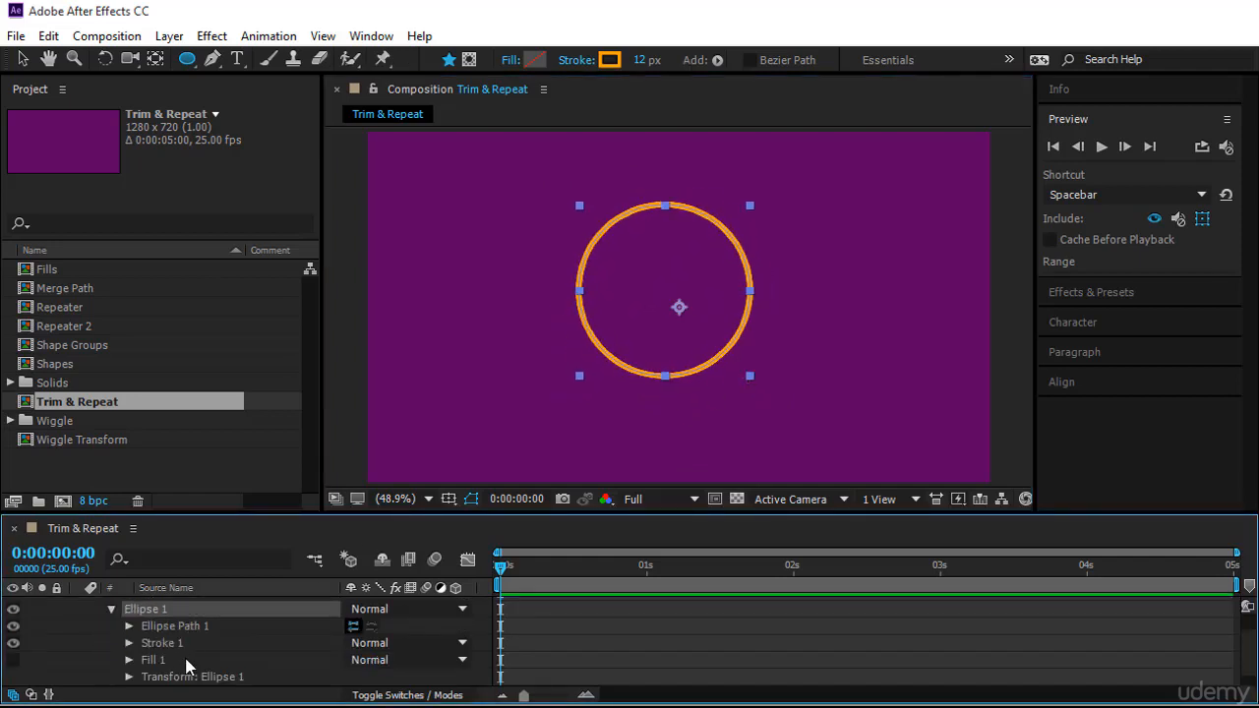
scroll(149, 655, down, 1)
click(155, 659)
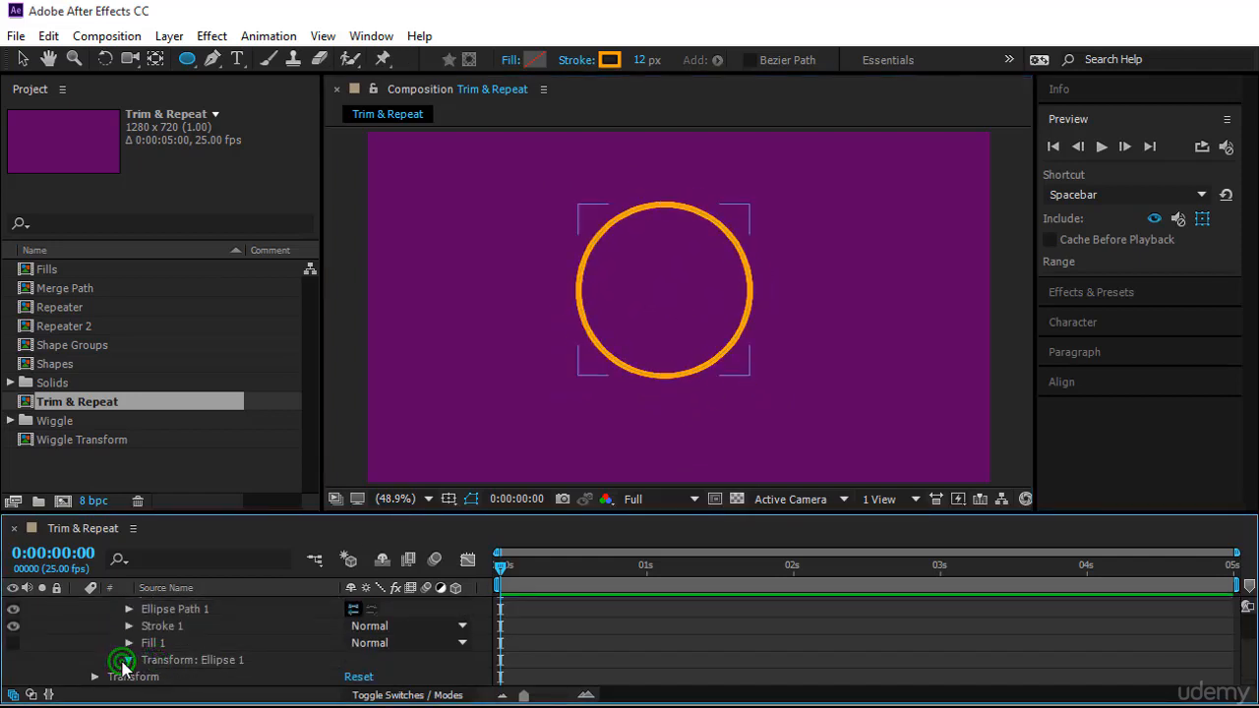
click(129, 660)
click(353, 639)
text(0.4545)
key(Tab)
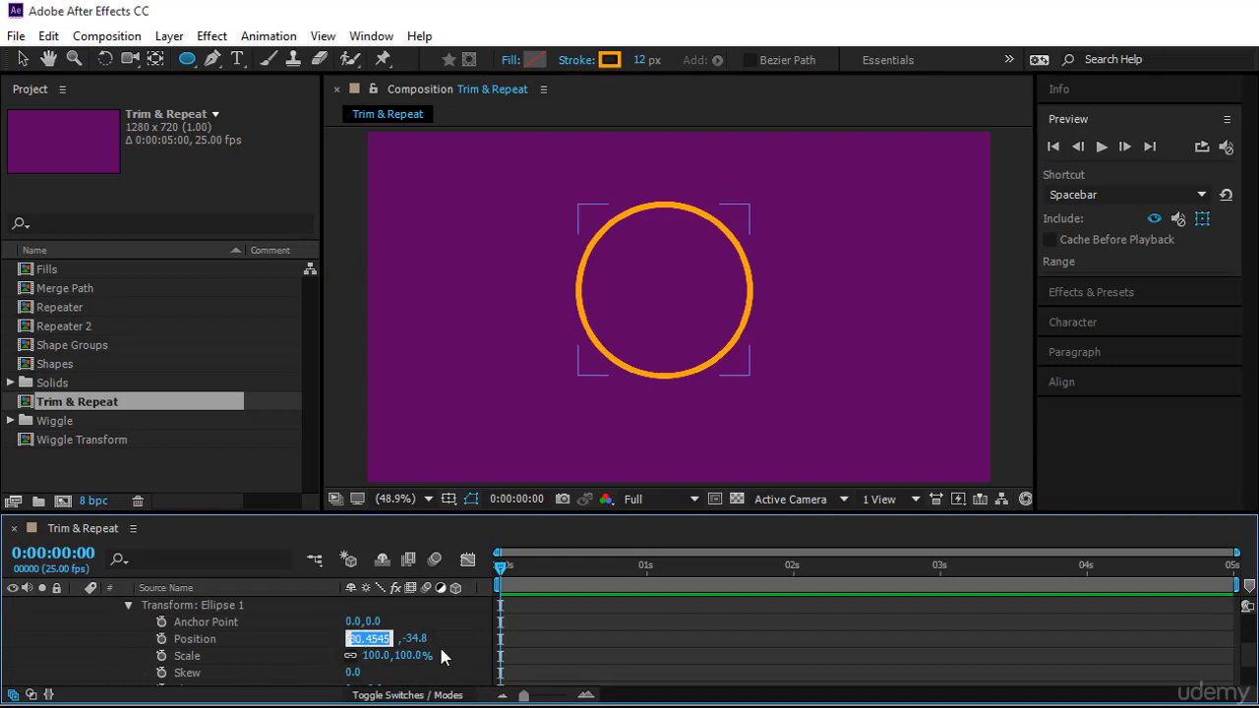
text(0)
key(Return)
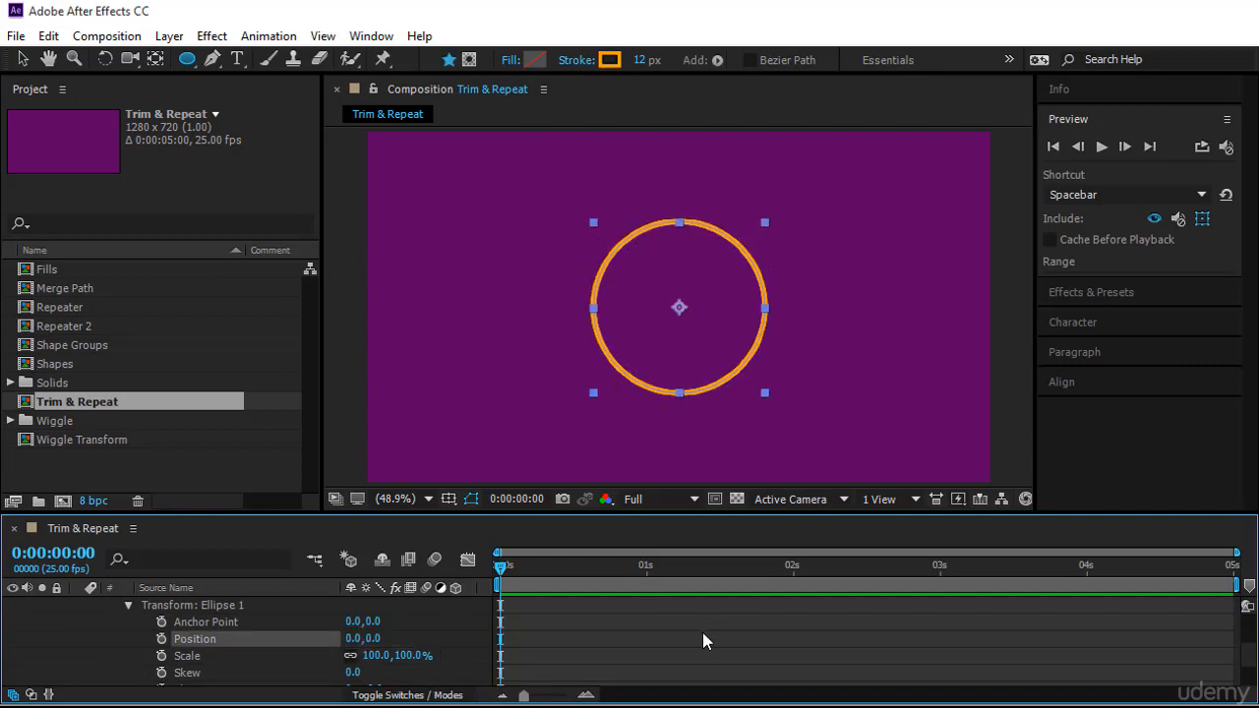
Add Trim Paths to the shape layer's contents and expand it
scroll(612, 646, up, 4)
click(92, 622)
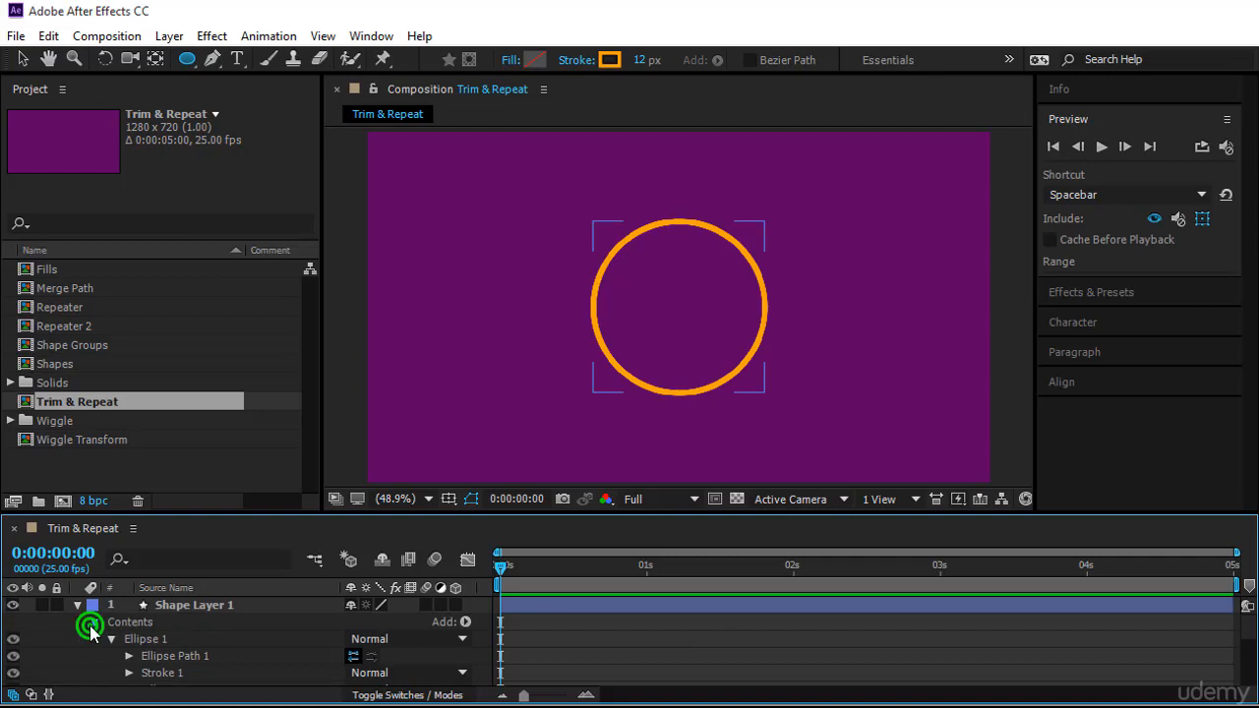
click(200, 605)
click(466, 623)
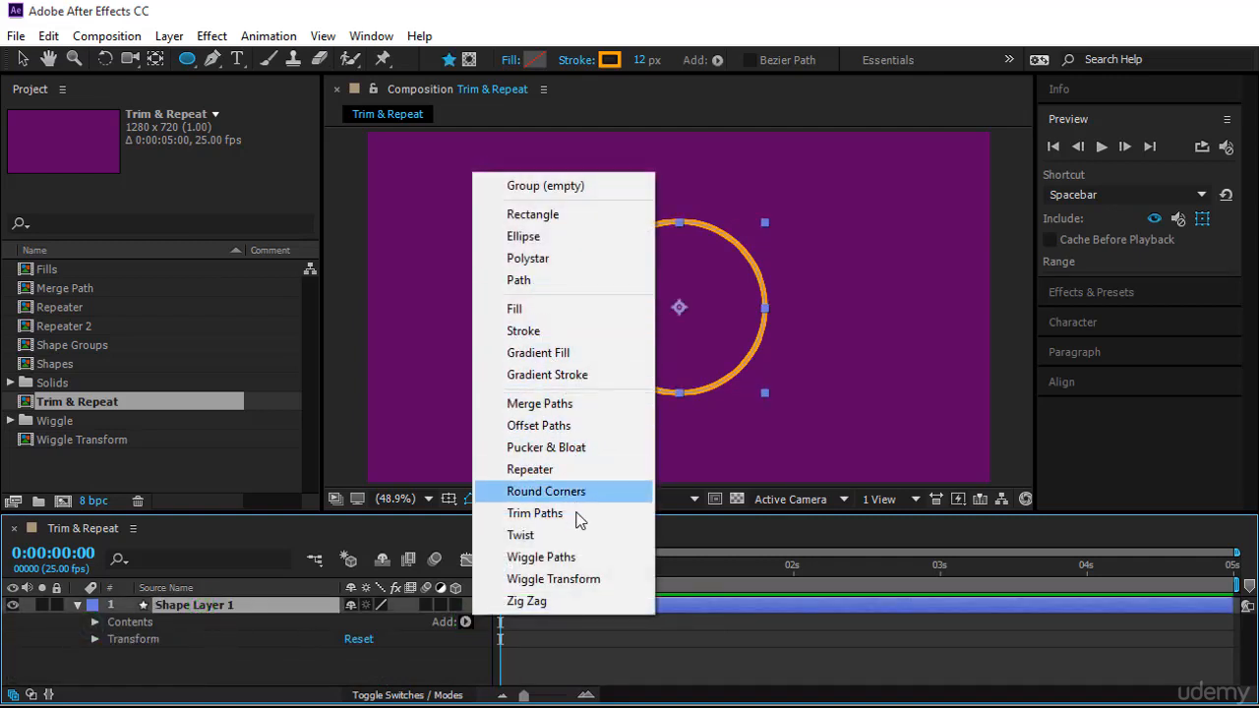
click(535, 512)
scroll(220, 638, down, 1)
click(110, 661)
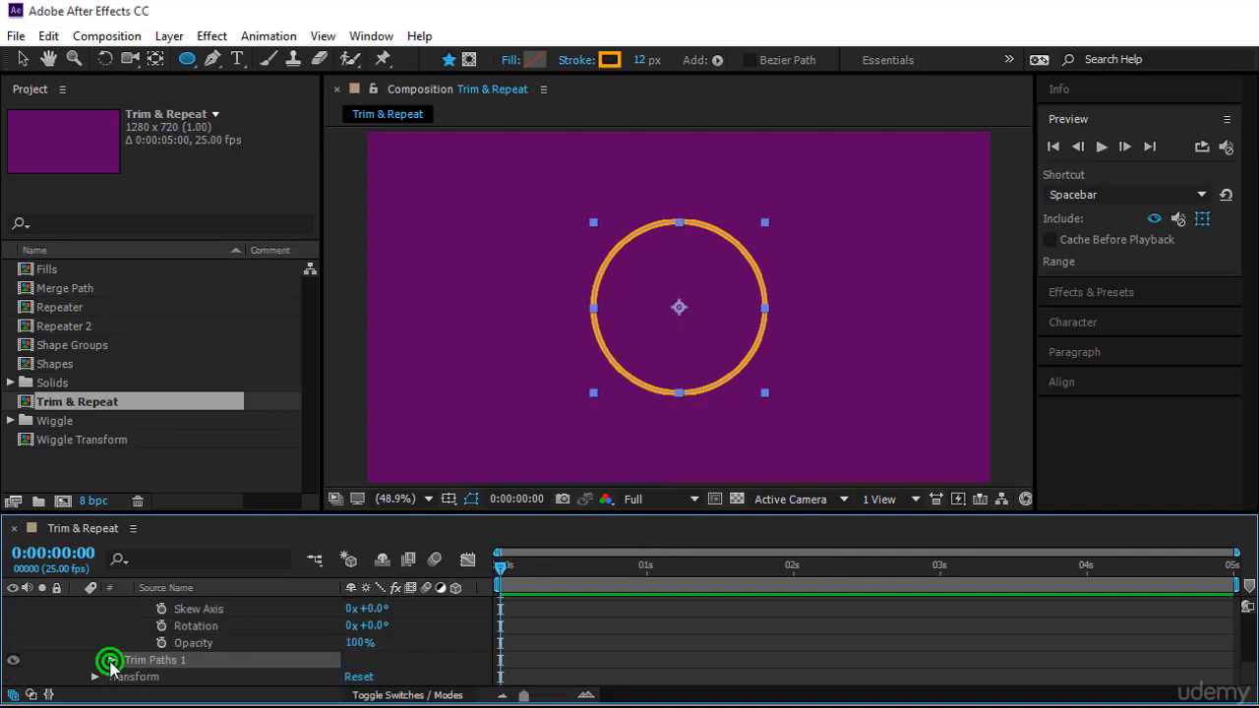
Set a Trim Paths Start keyframe of 100% at the start of the timeline
scroll(247, 659, down, 2)
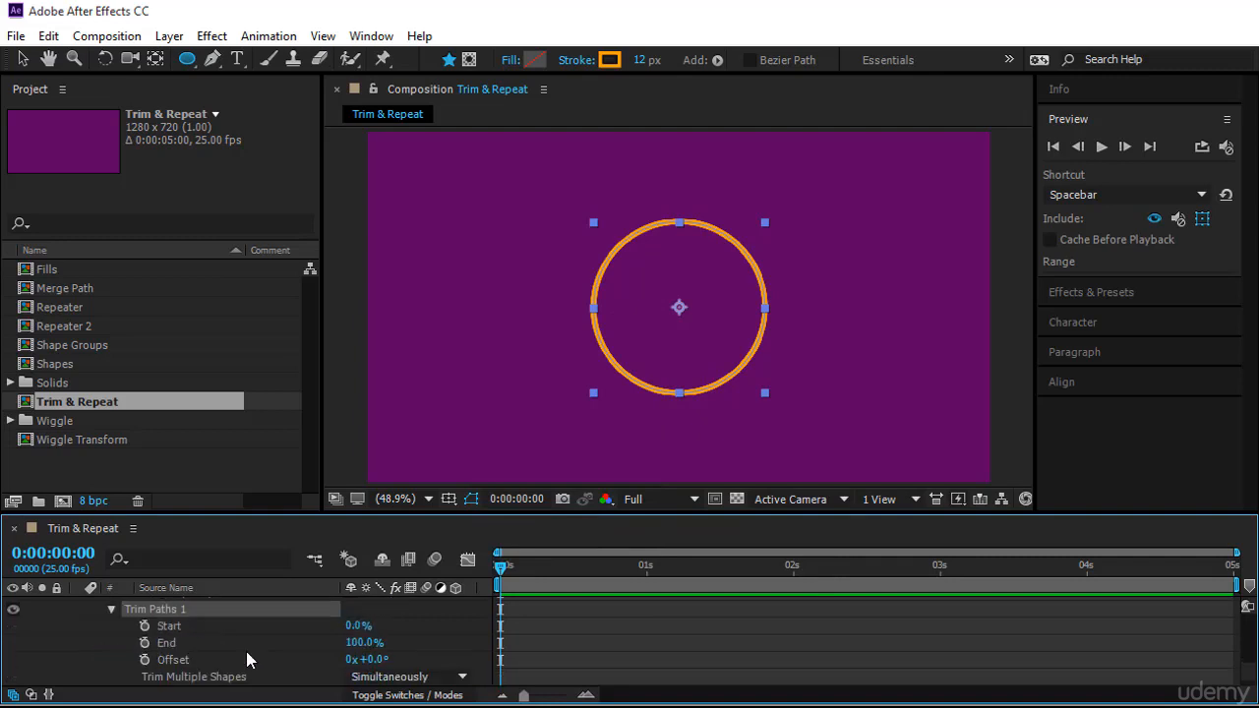
click(144, 625)
drag(351, 626, 469, 628)
click(361, 626)
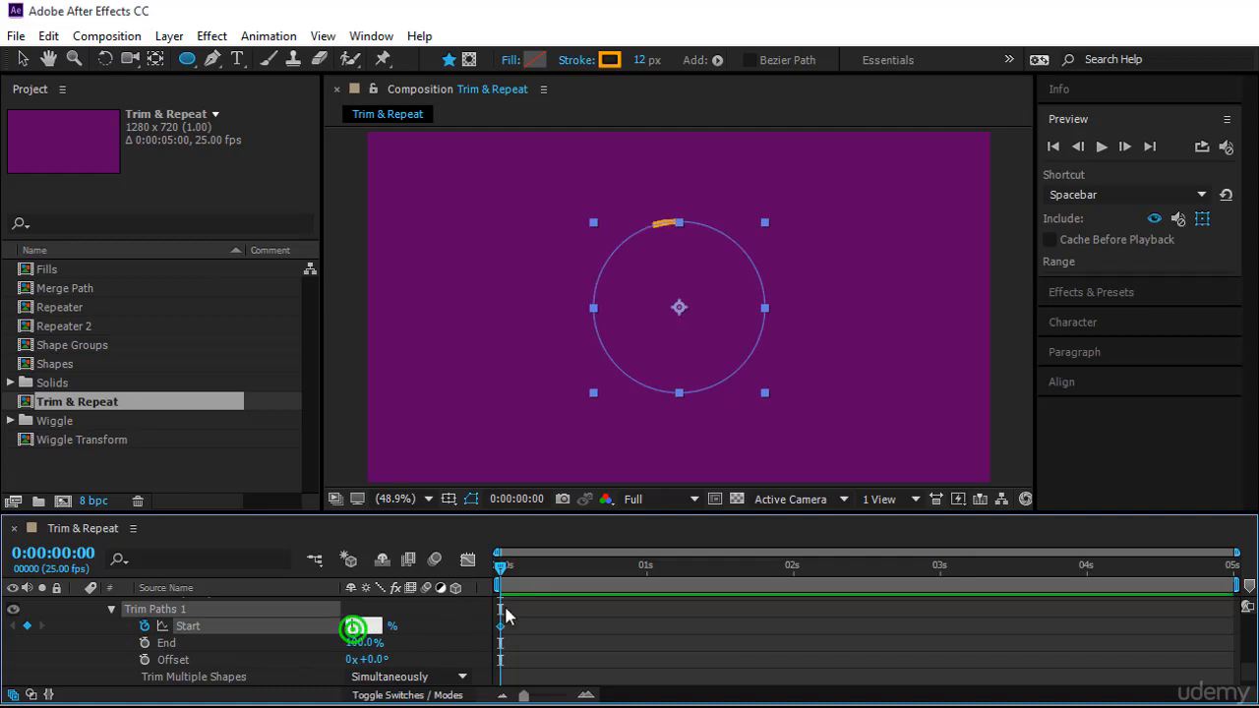
text(1)
key(Return)
At frame 13, set the Trim Paths Start to 0%
scroll(505, 610, down, 1)
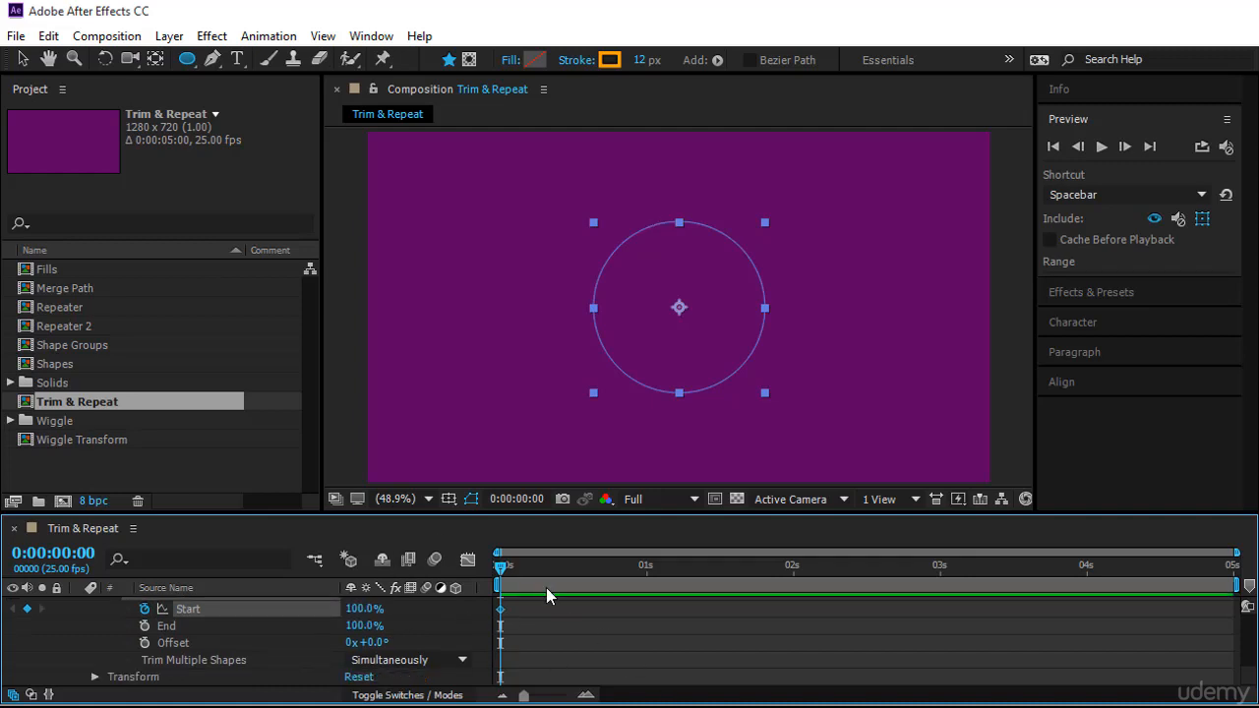
drag(500, 567, 577, 594)
click(364, 609)
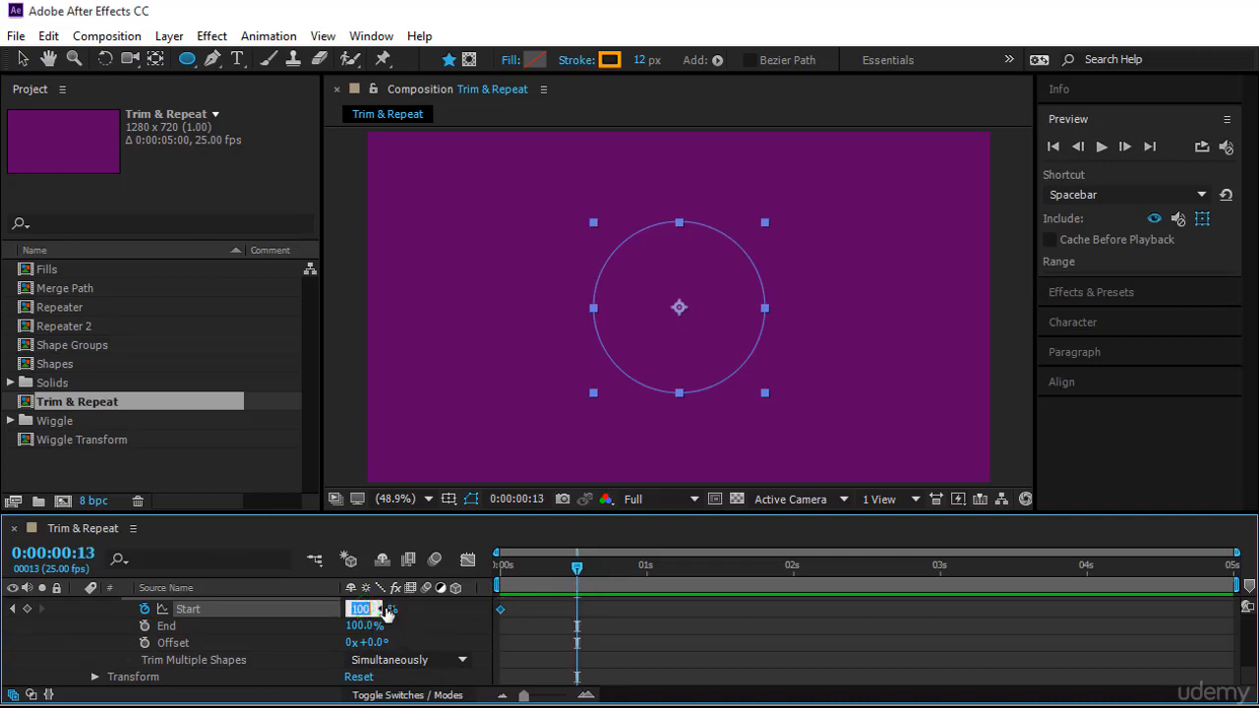
text(0)
key(Return)
Preview the trim animation from the beginning
drag(576, 567, 501, 567)
click(1097, 146)
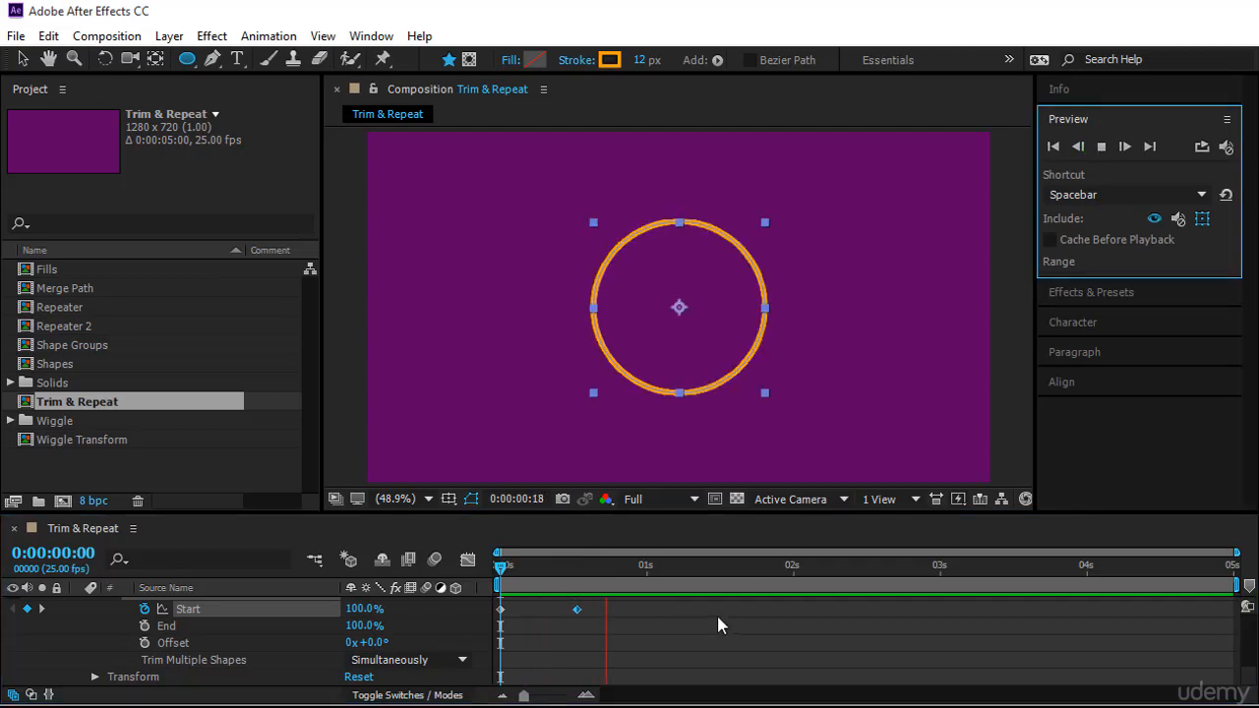
scroll(784, 617, down, 3)
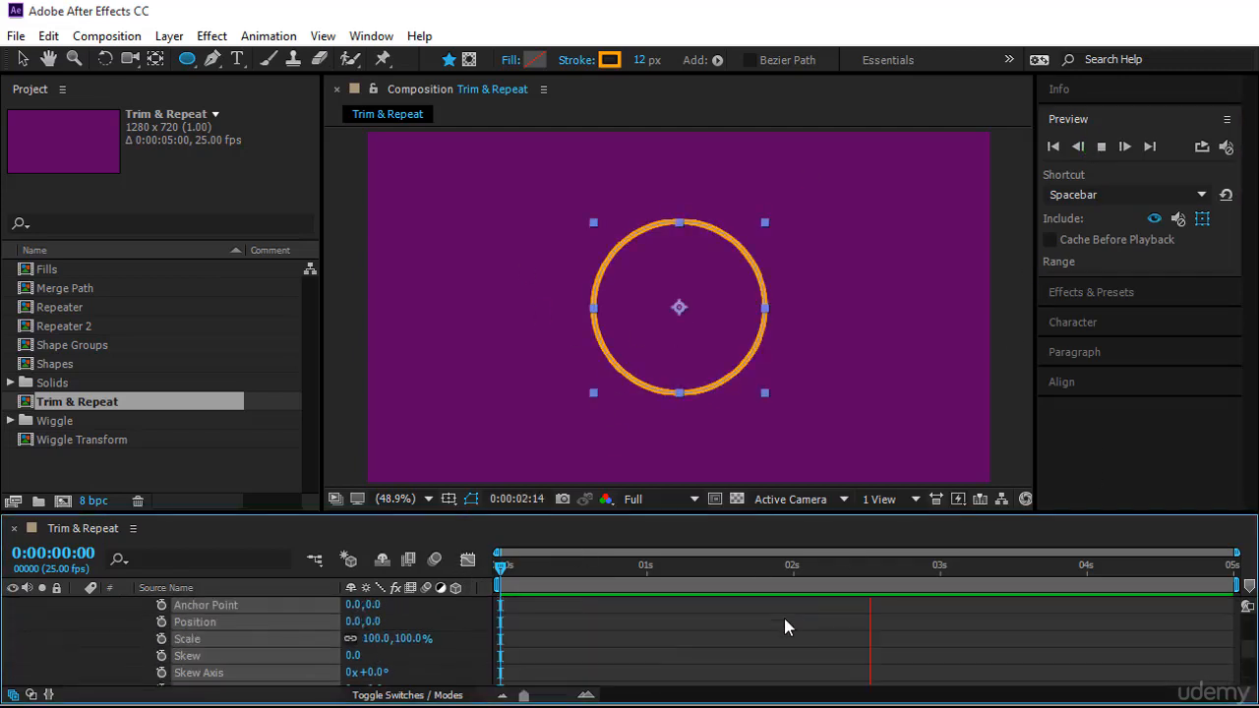
scroll(678, 637, up, 4)
key(F9)
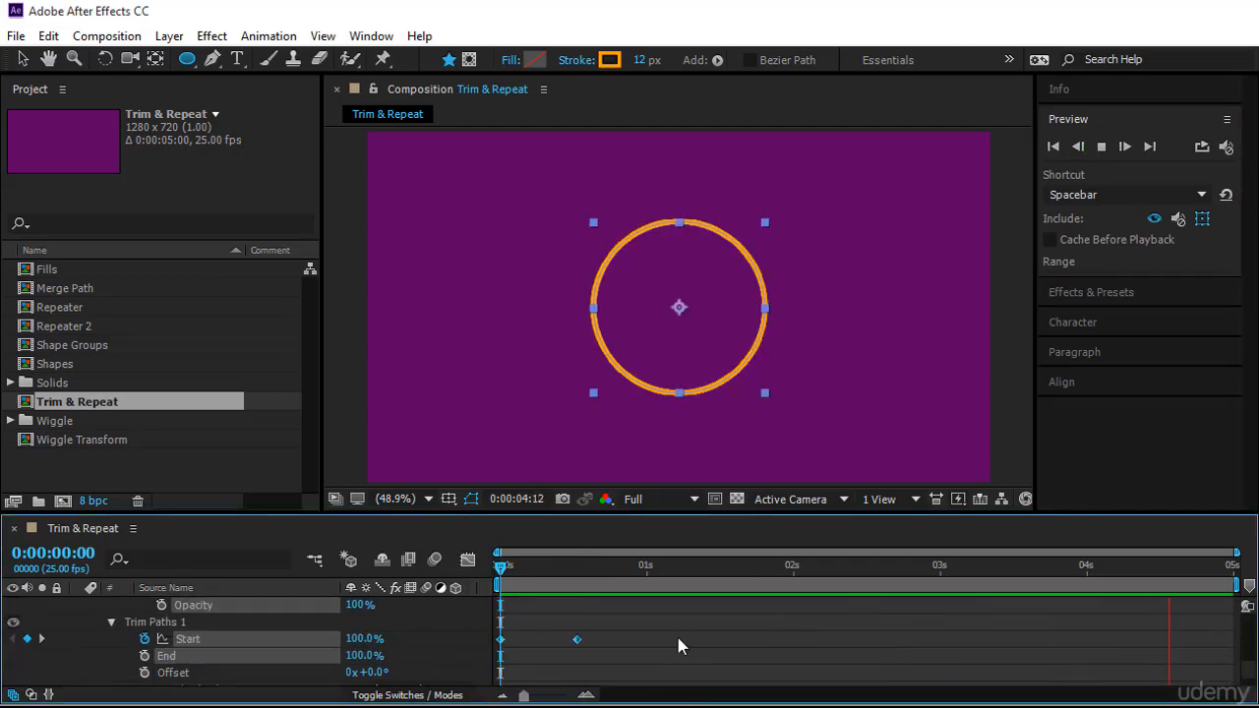
click(678, 640)
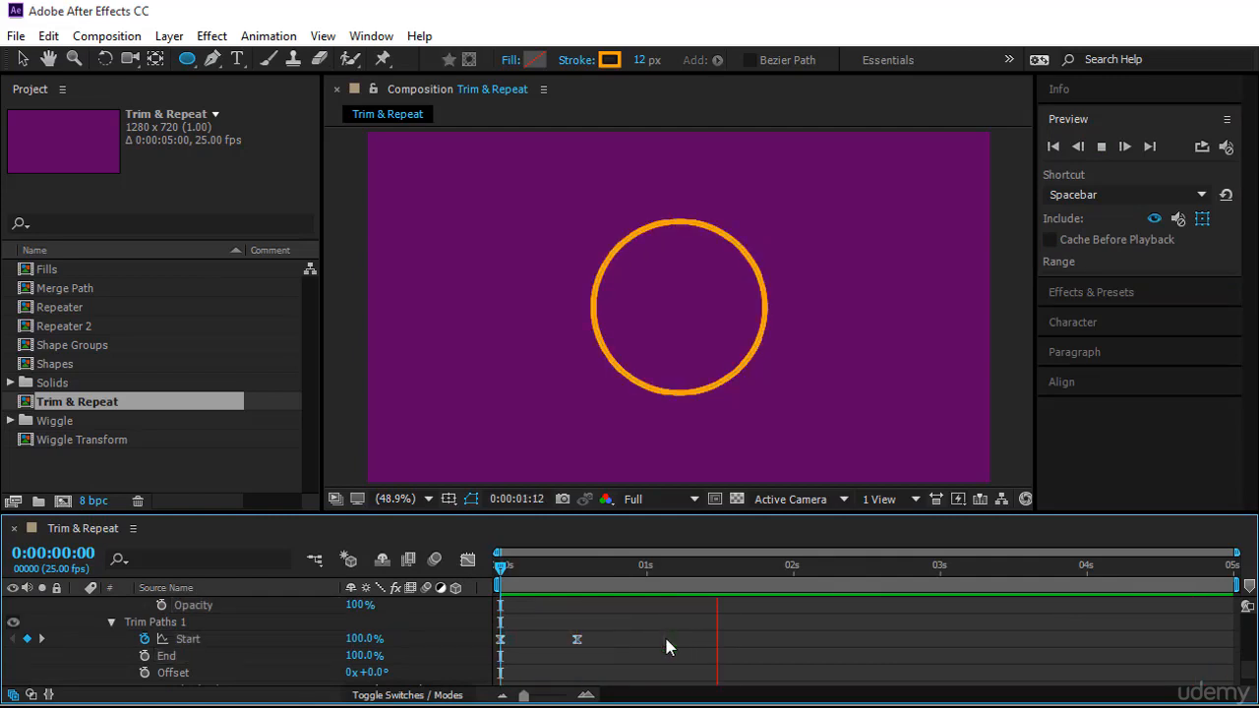
scroll(219, 657, down, 3)
scroll(168, 657, up, 3)
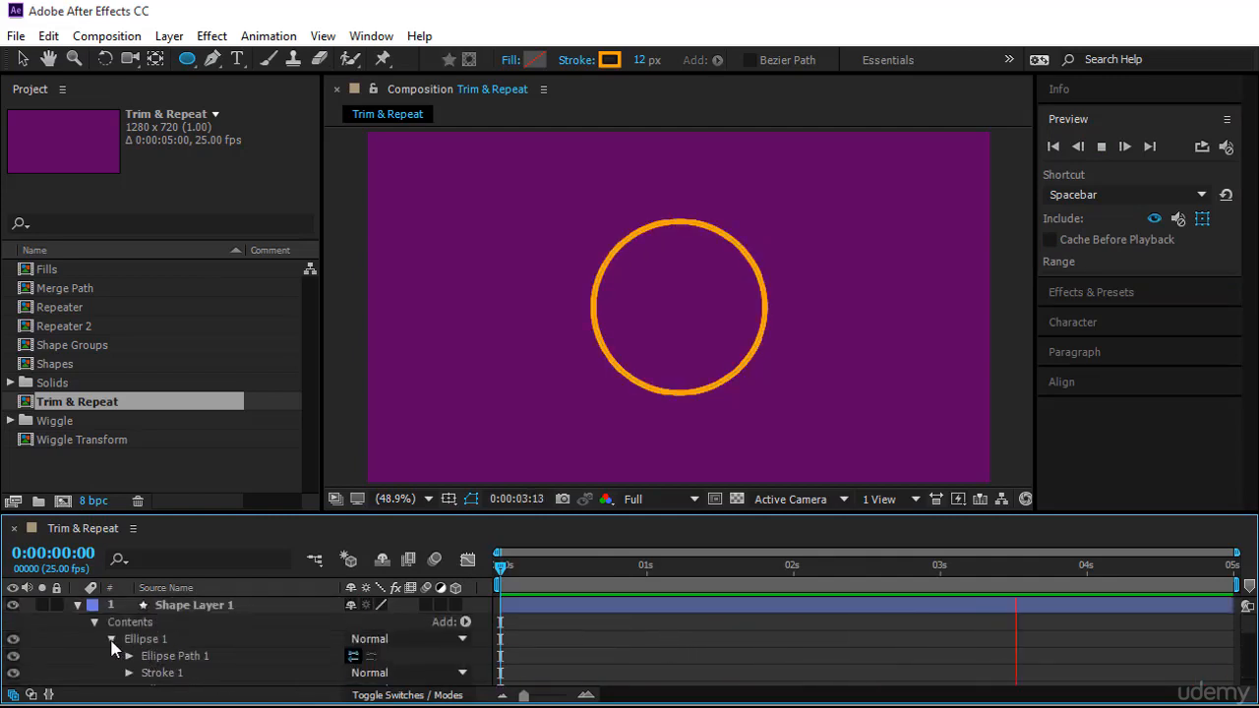
Collapse the ellipse and trim groups and add a Repeater to the shape layer's contents
click(111, 639)
click(148, 604)
click(109, 655)
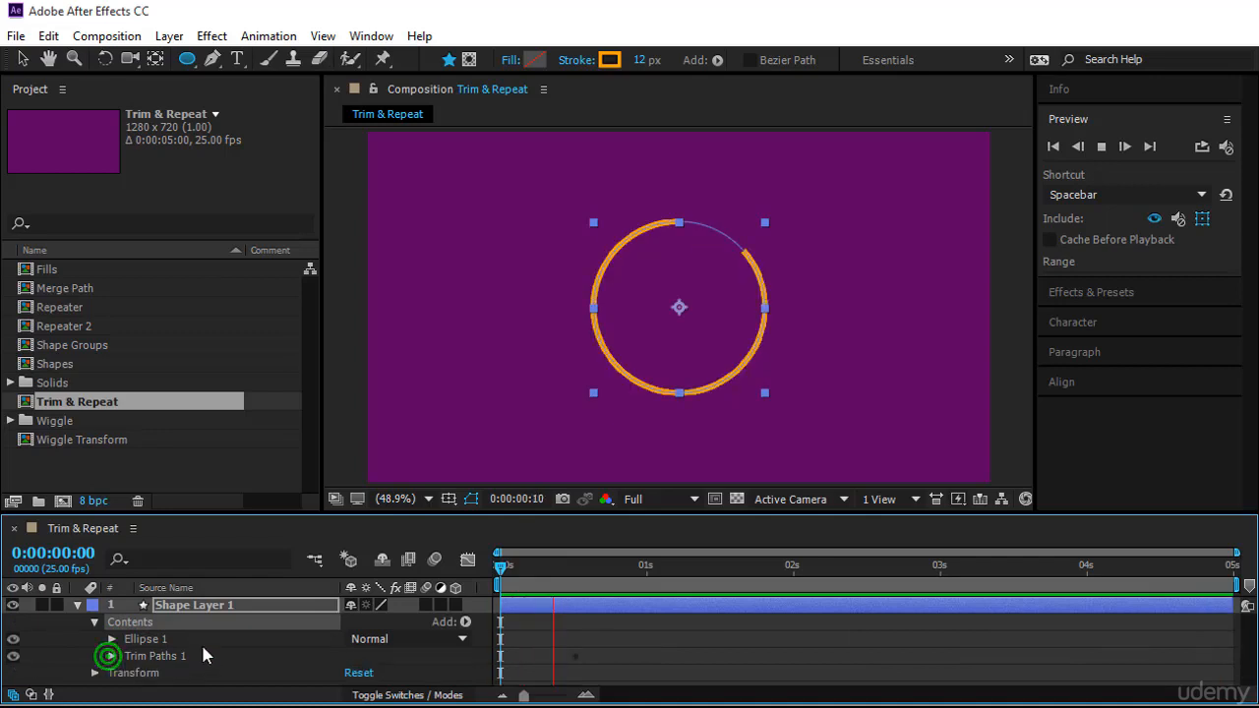
click(466, 622)
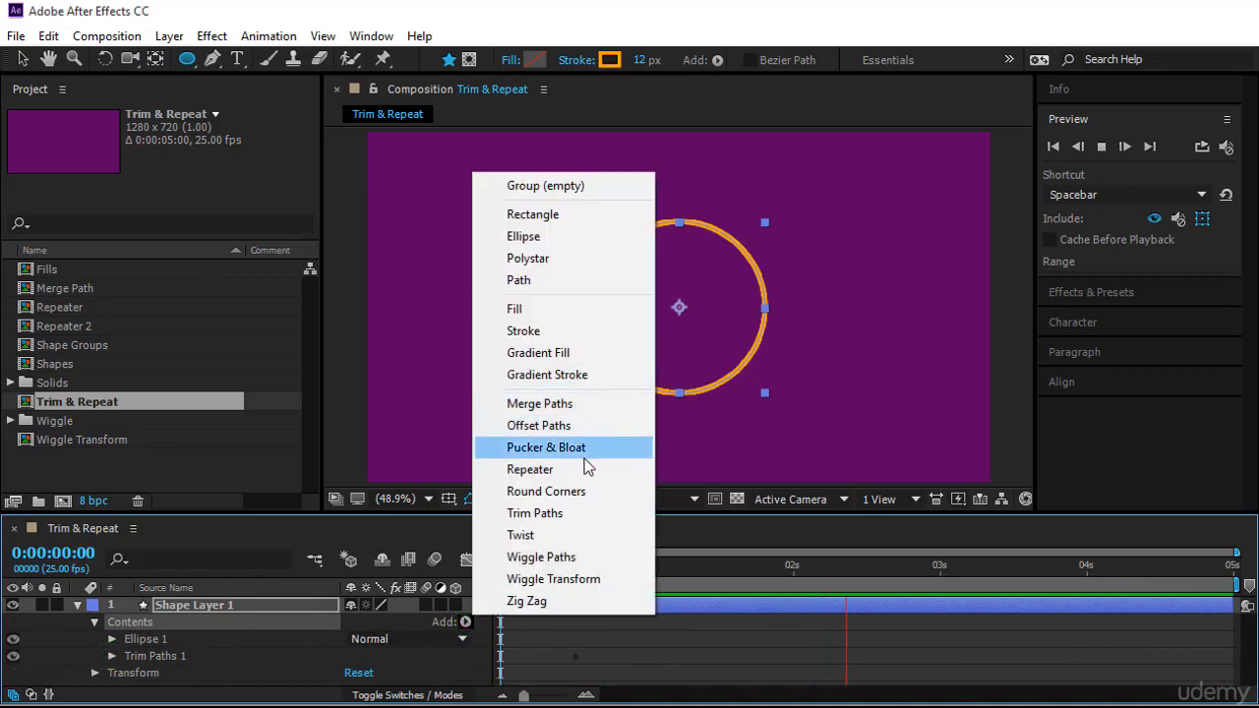
click(584, 469)
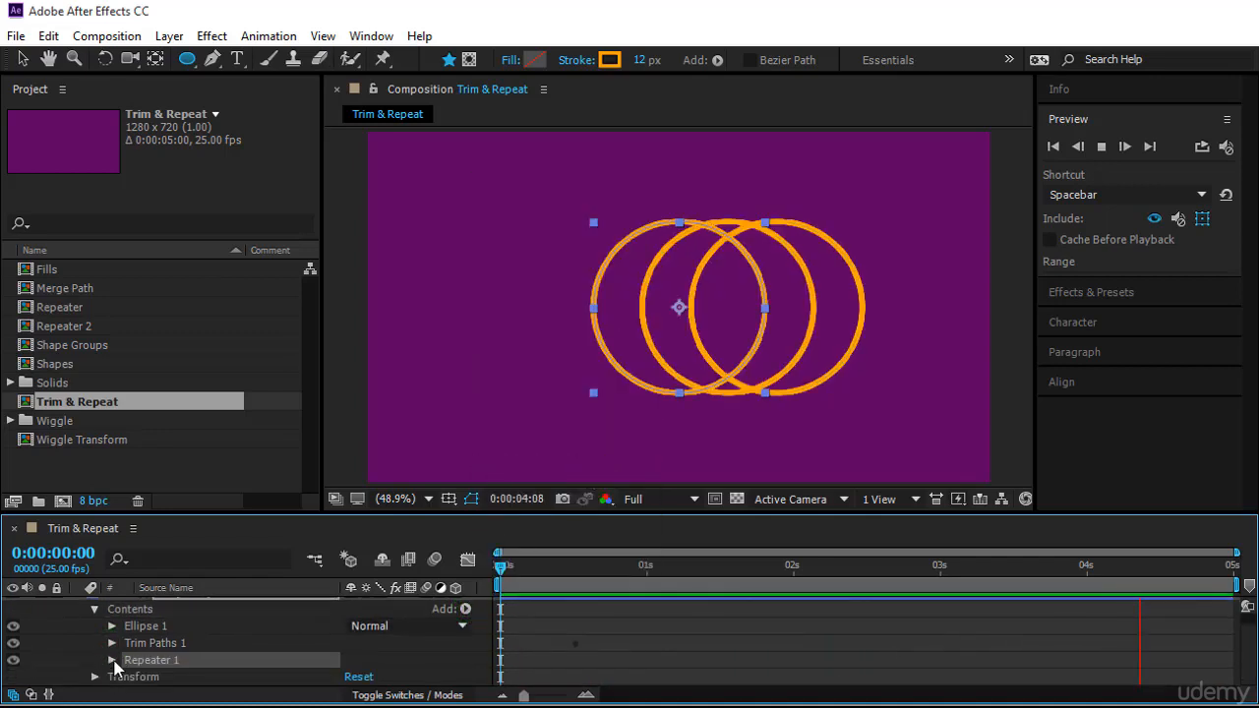
Set the Repeater's transform position to 0, 0 and its rotation to 120°
click(111, 660)
scroll(246, 655, down, 1)
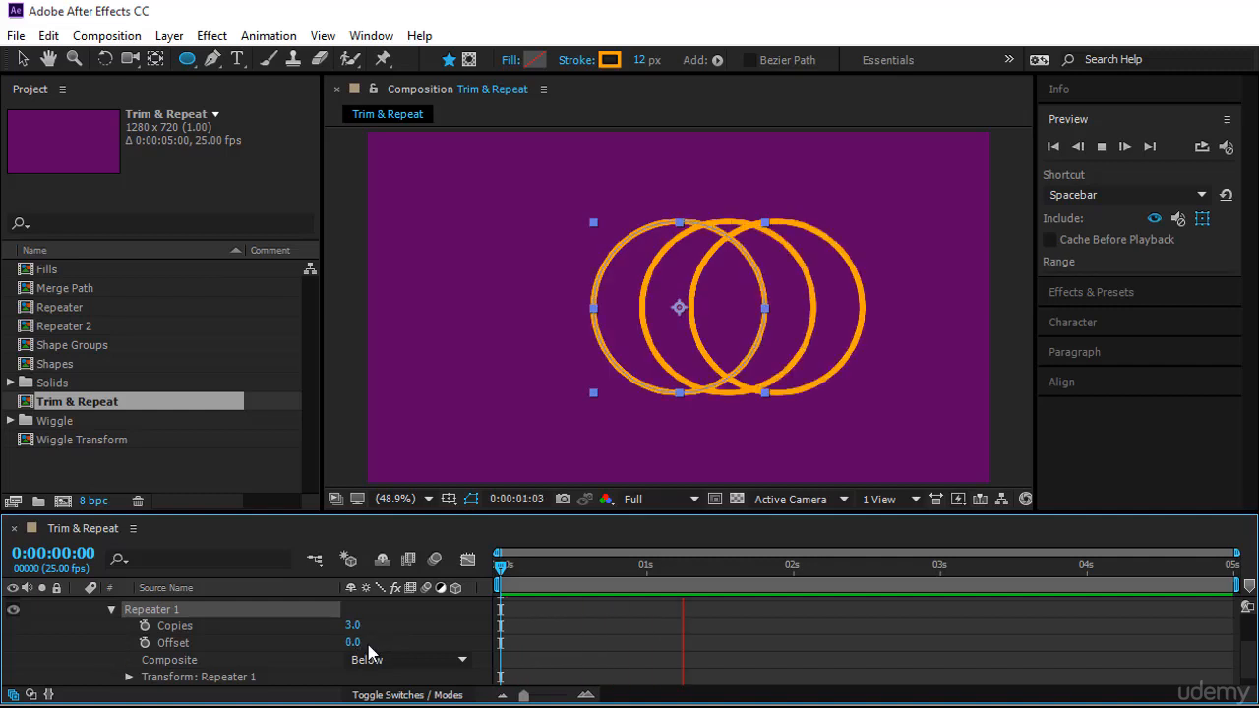
scroll(213, 668, down, 1)
click(128, 659)
scroll(276, 643, down, 2)
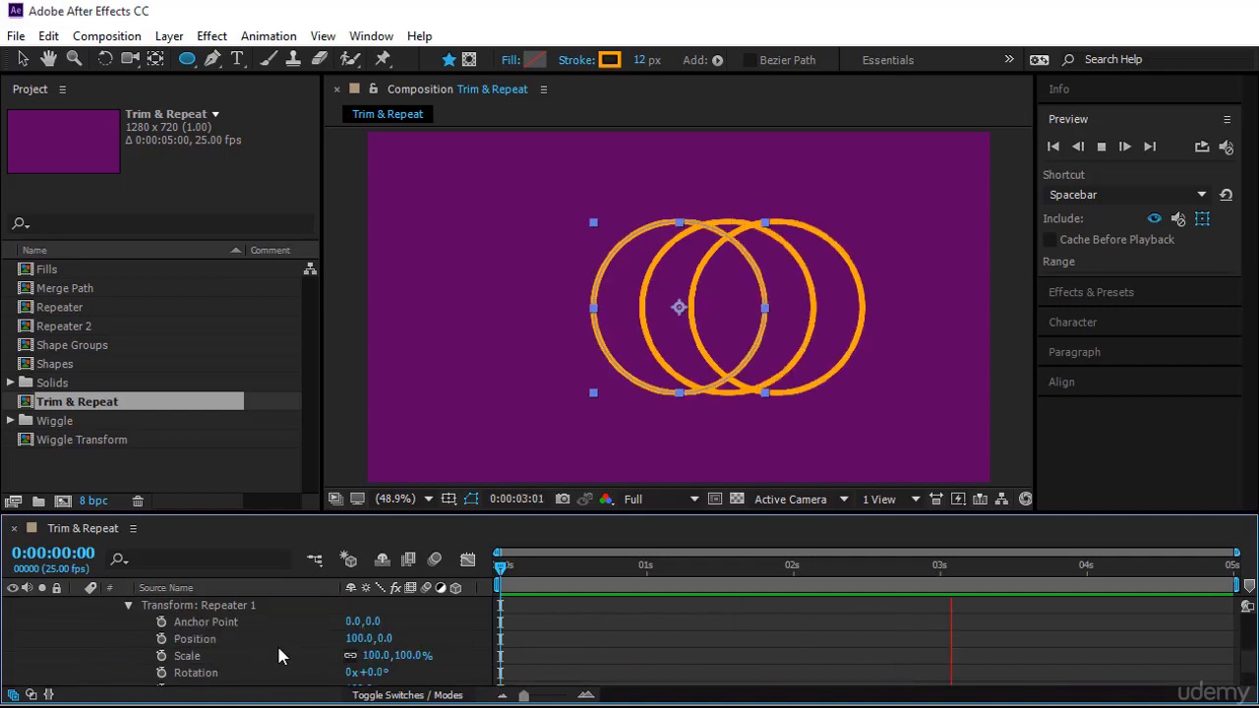
click(357, 641)
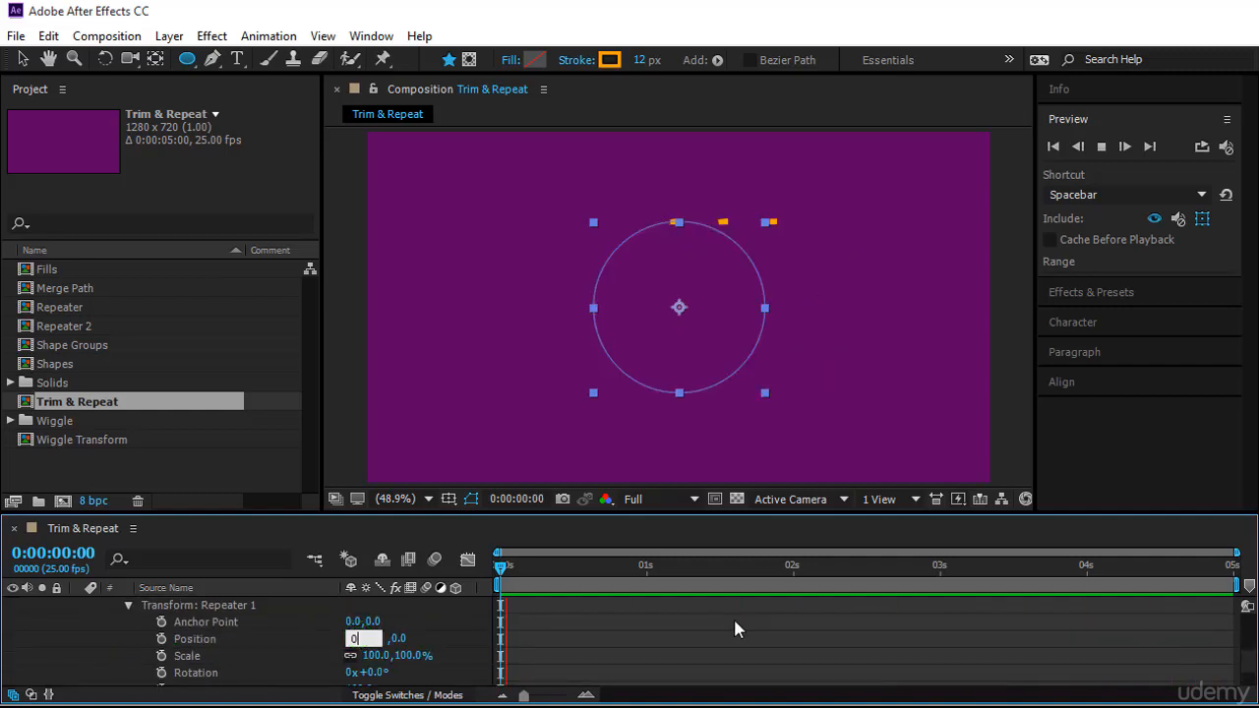
text(0)
click(586, 656)
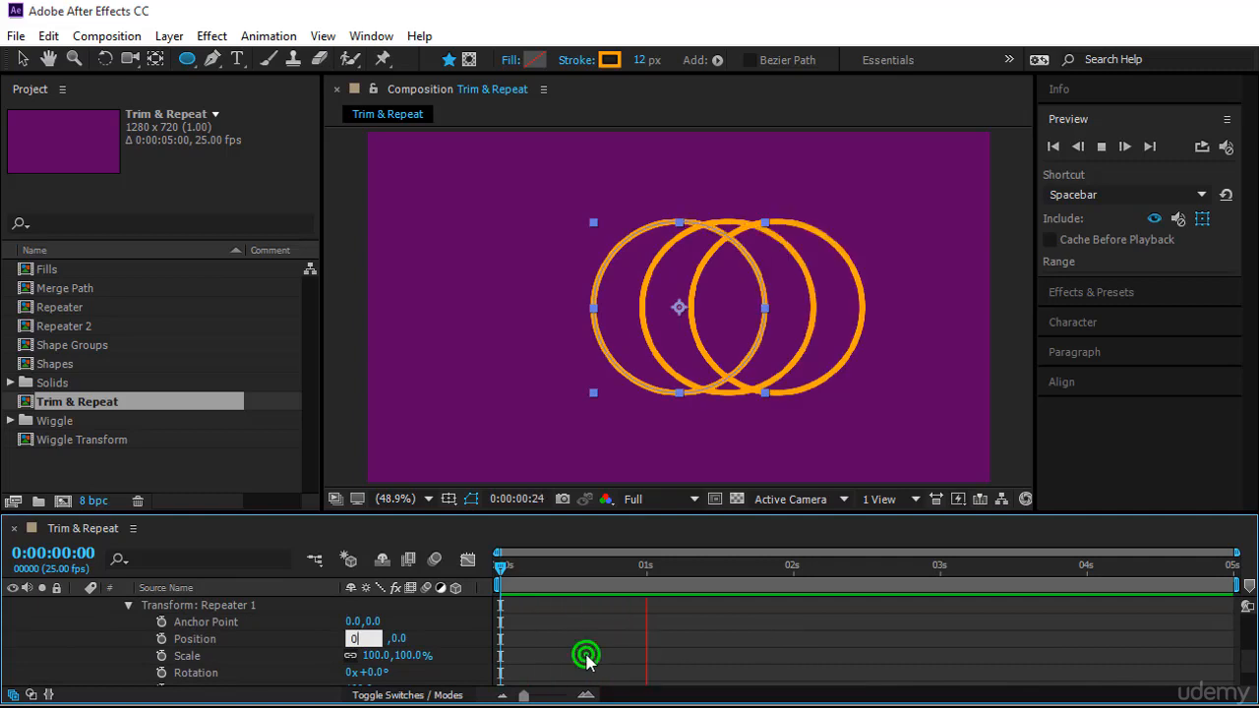
click(377, 673)
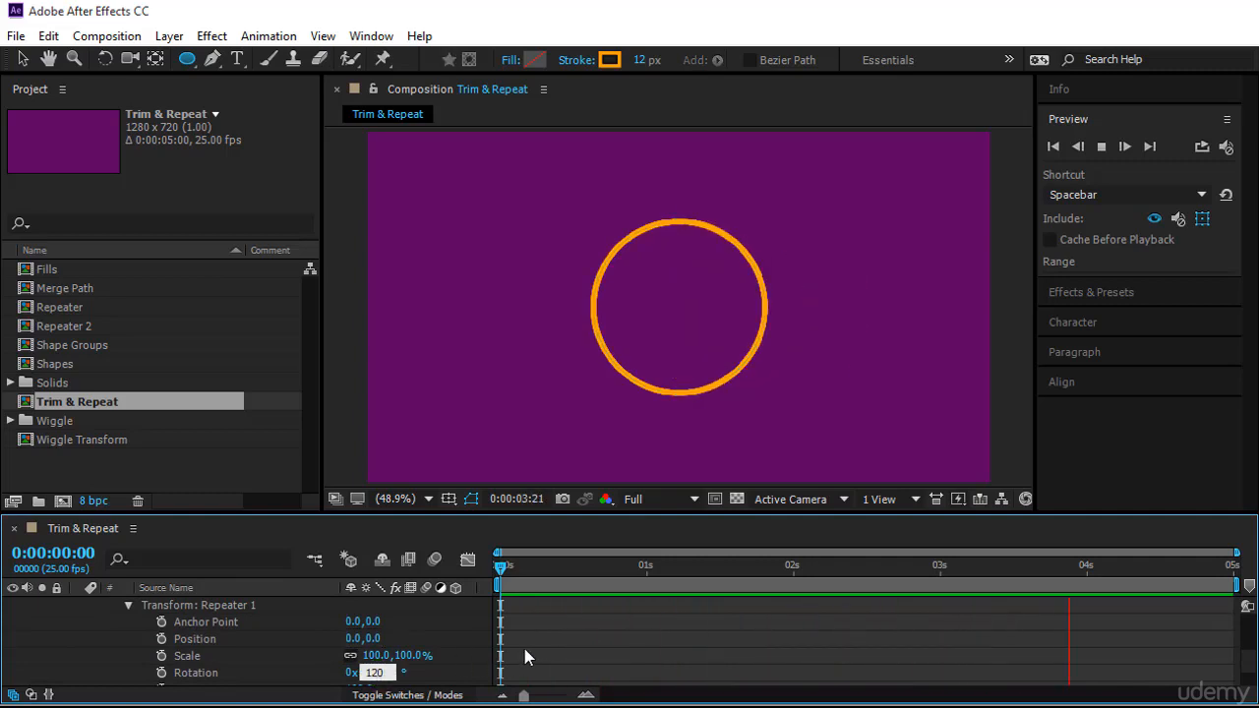
key(Return)
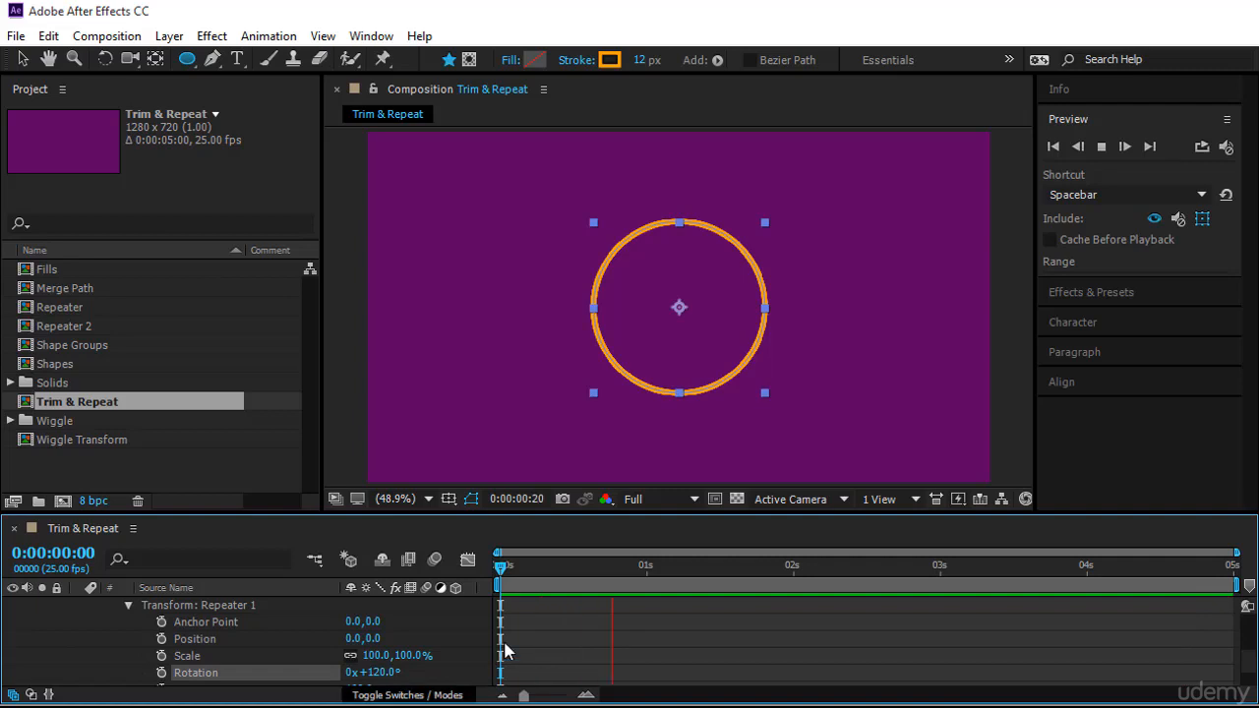
Set the work area to end at 2 seconds and preview the animation from the start
click(628, 636)
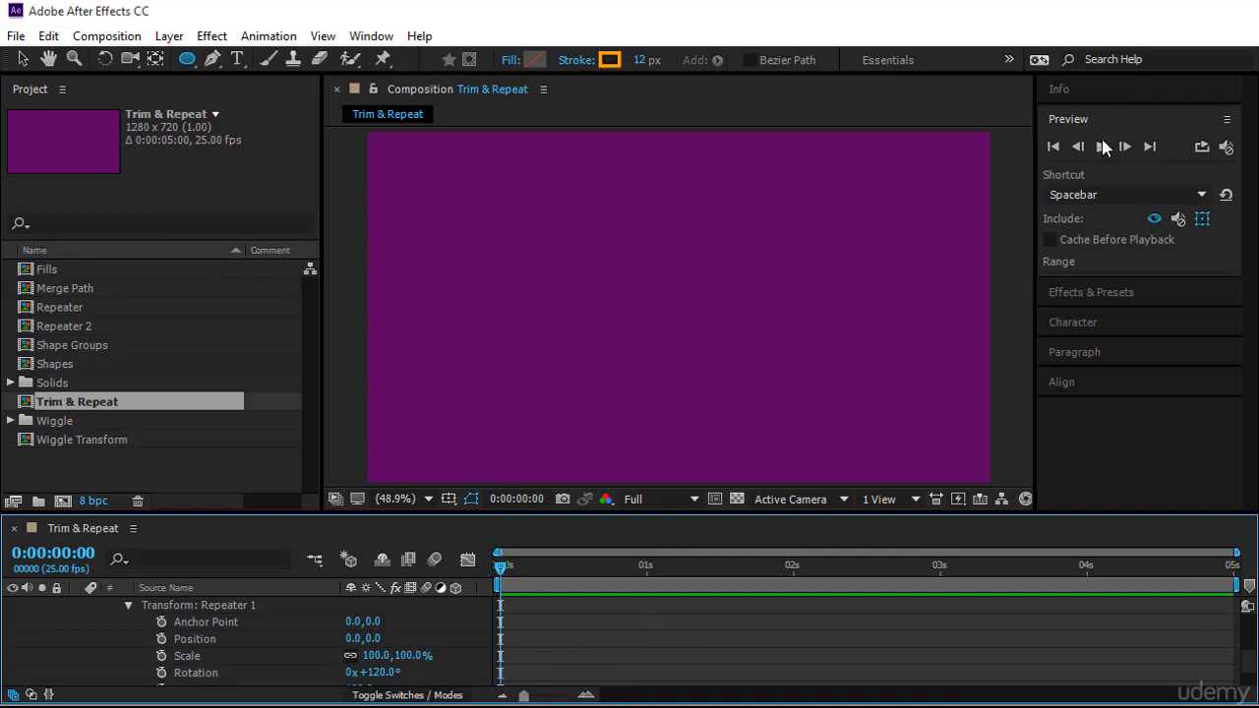
click(1102, 143)
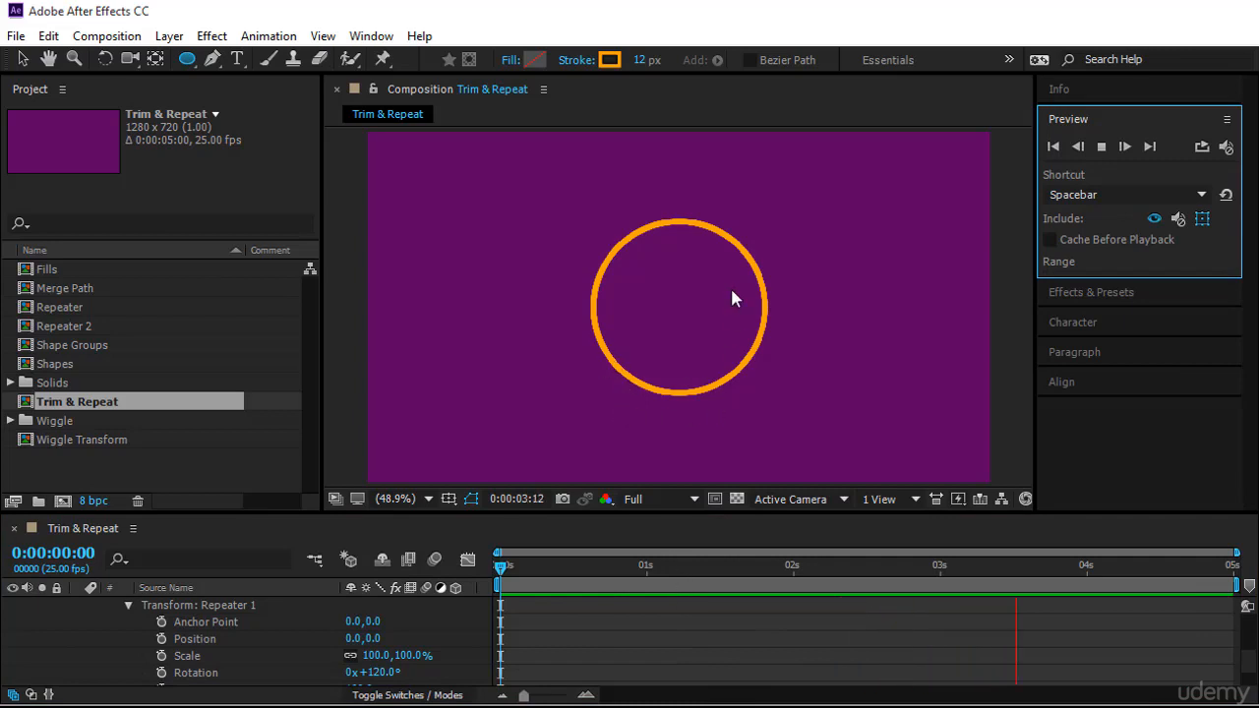
click(794, 568)
key(n)
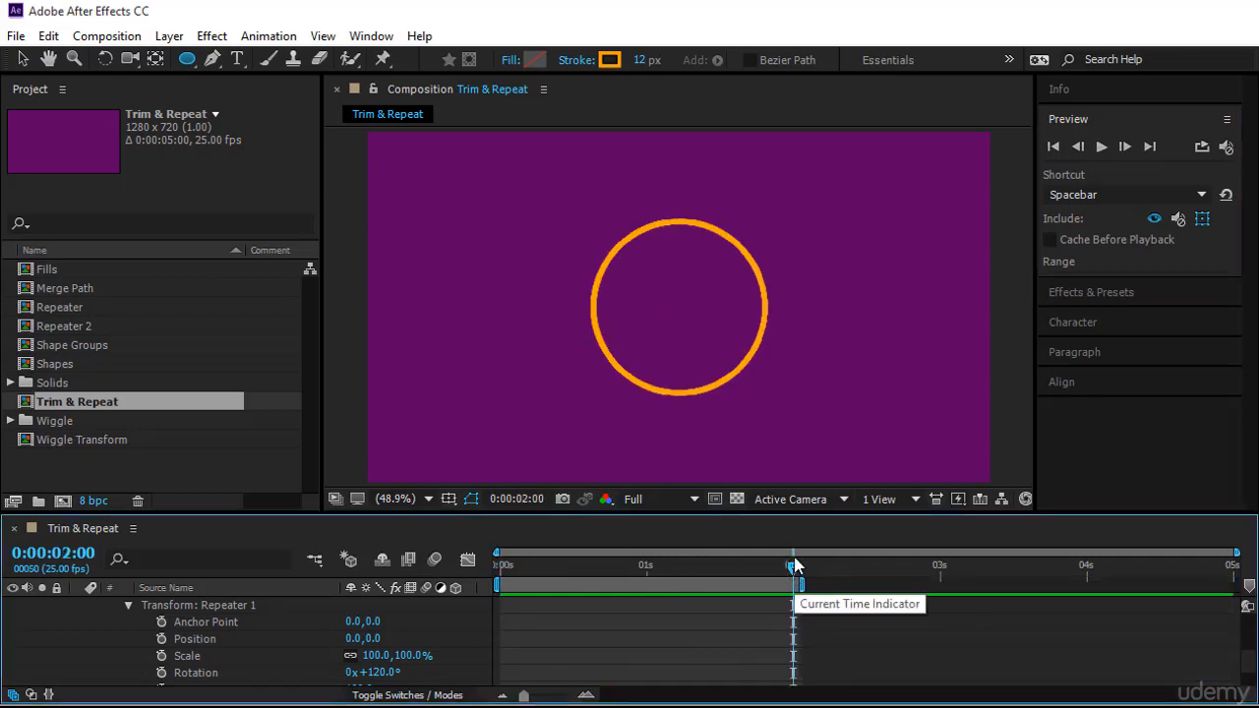
drag(794, 568, 500, 568)
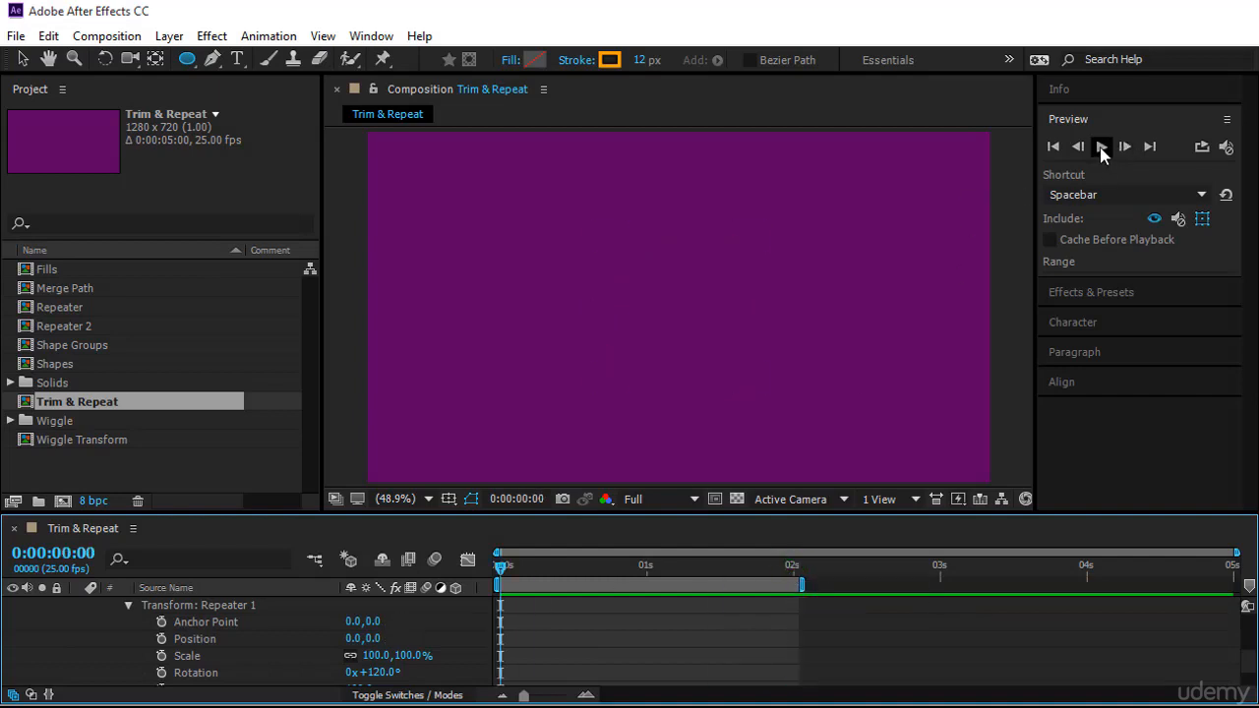
click(1102, 147)
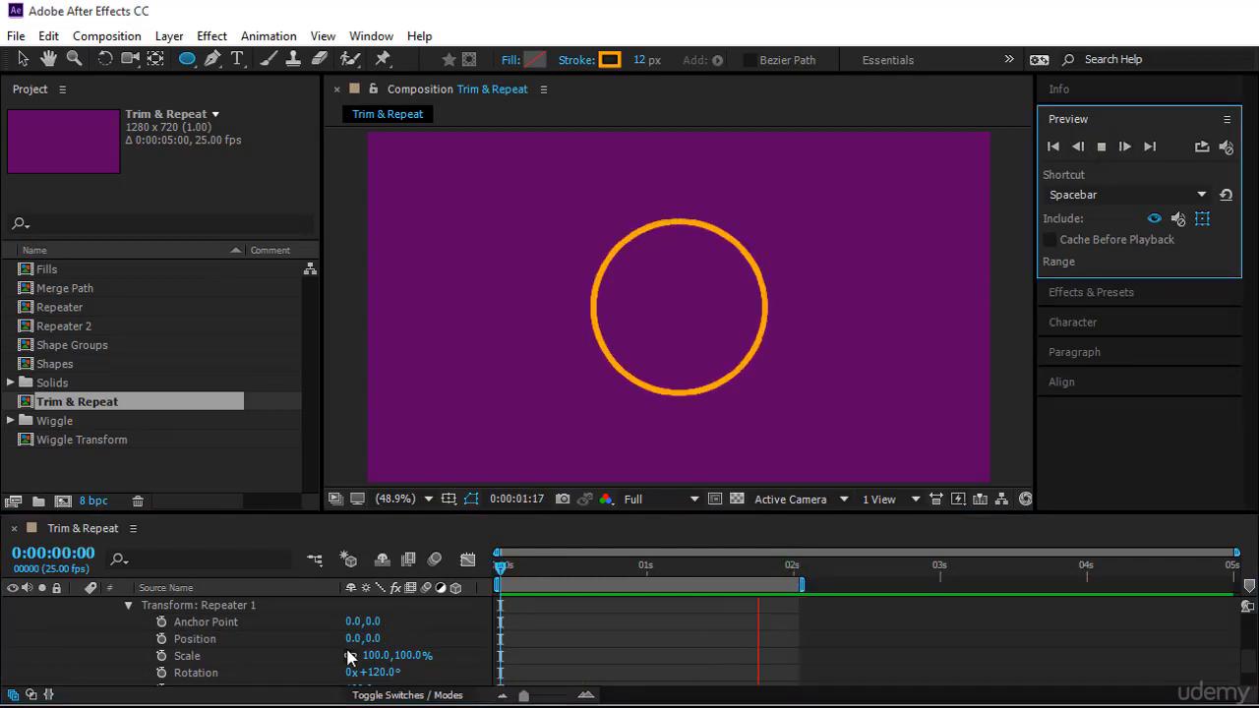
Squeeze the ellipse into a narrow vertical oval and preview the repeated animation
scroll(341, 649, up, 1)
scroll(340, 649, down, 1)
scroll(342, 651, up, 4)
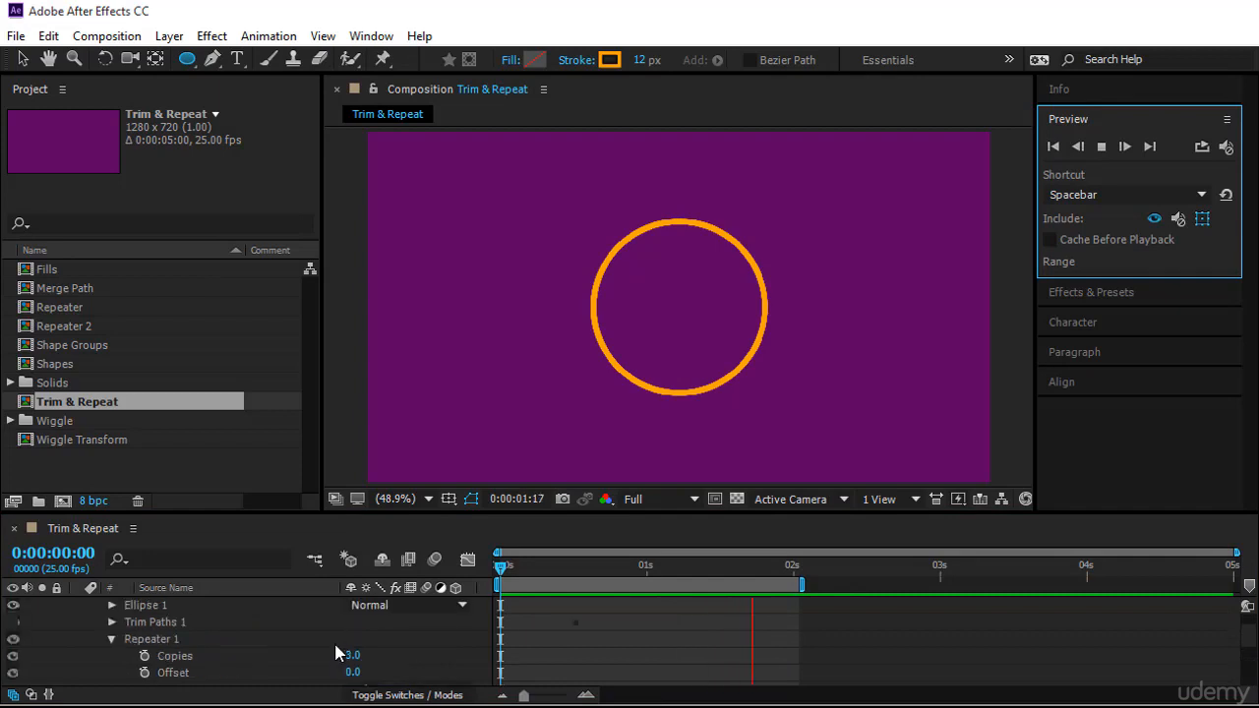
click(279, 605)
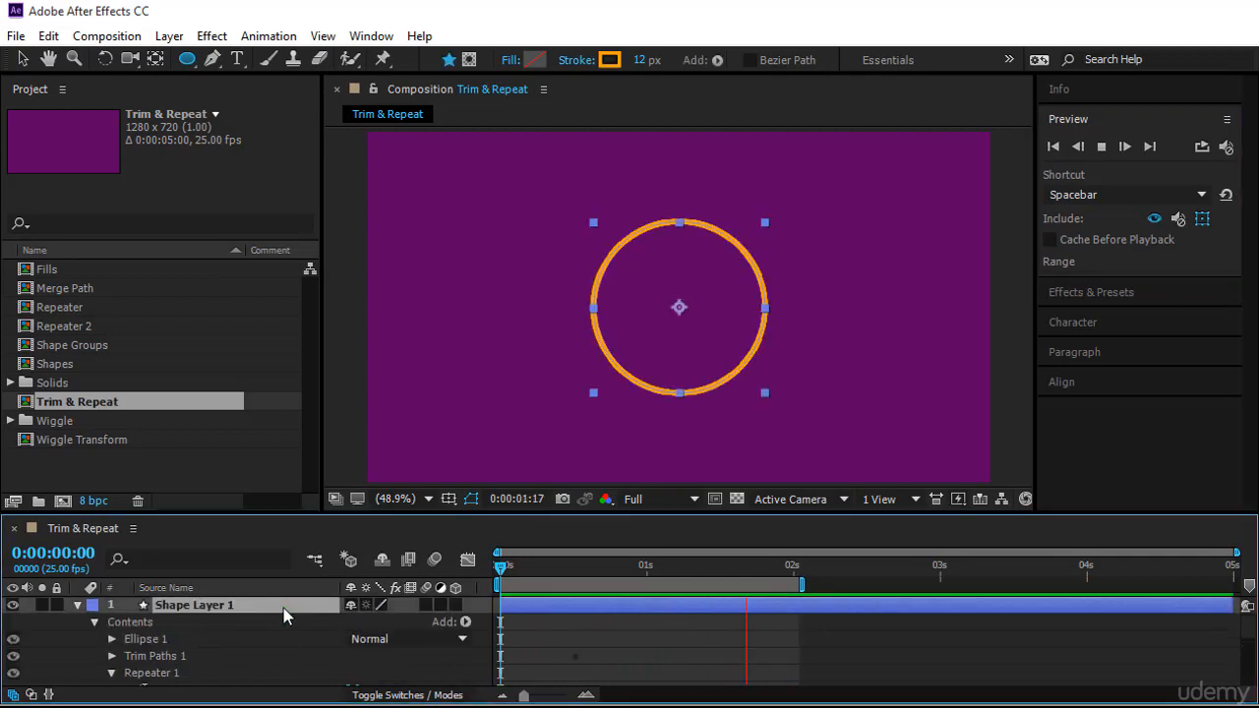
key(v)
click(593, 312)
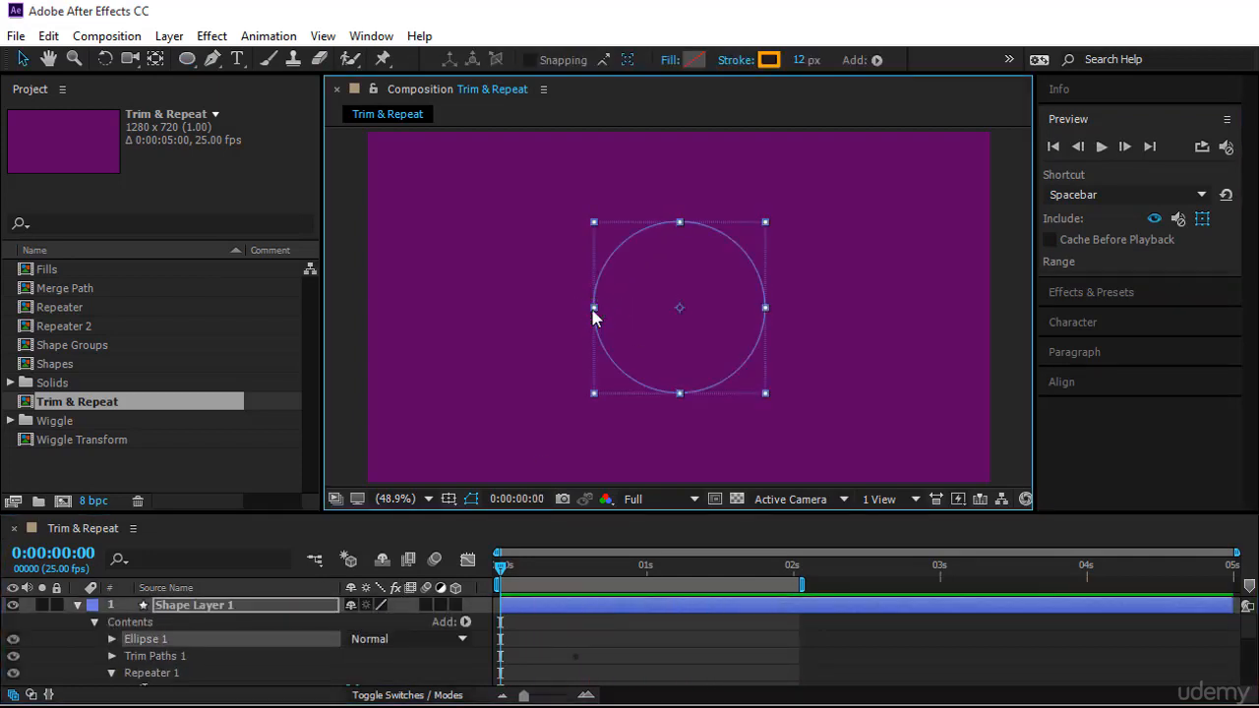
click(113, 639)
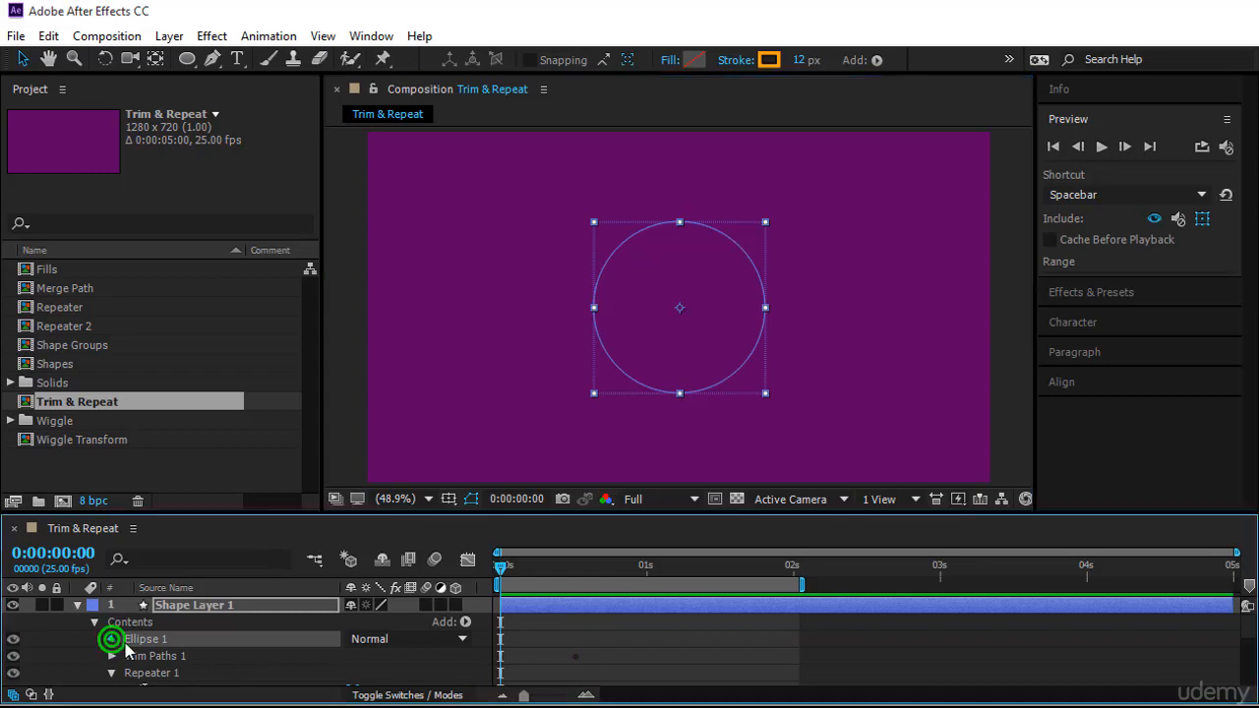
click(130, 623)
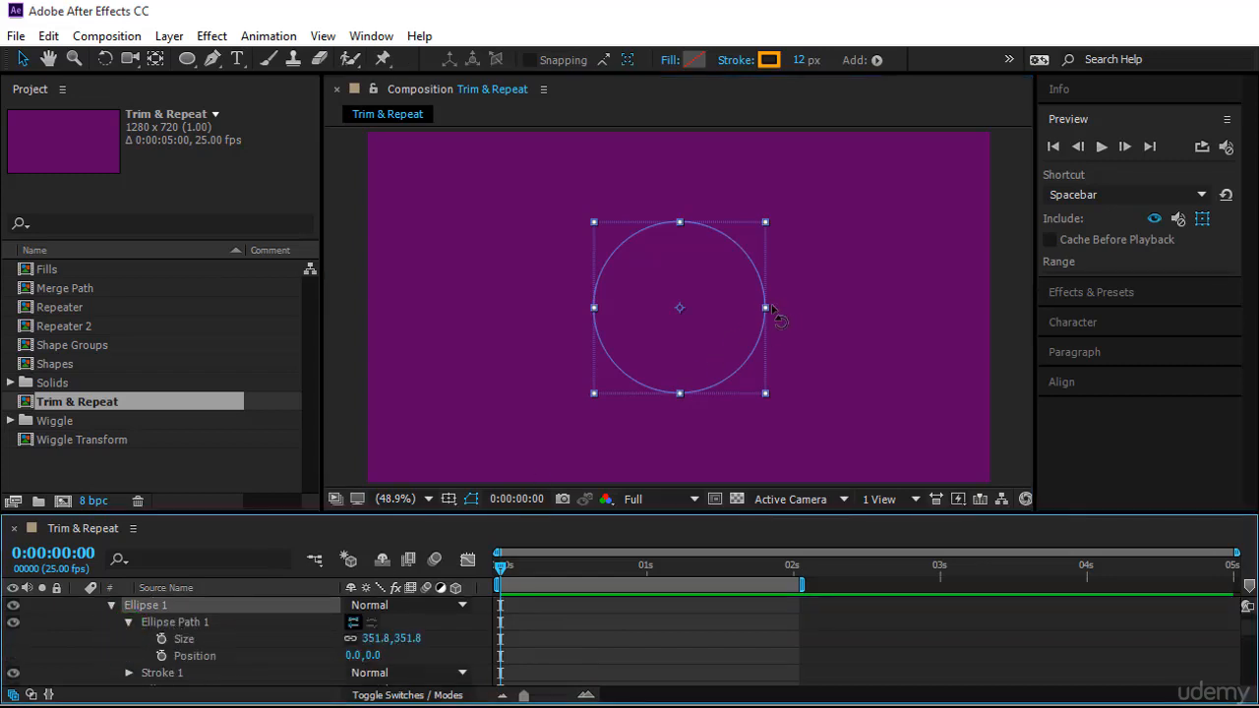
drag(765, 309, 716, 313)
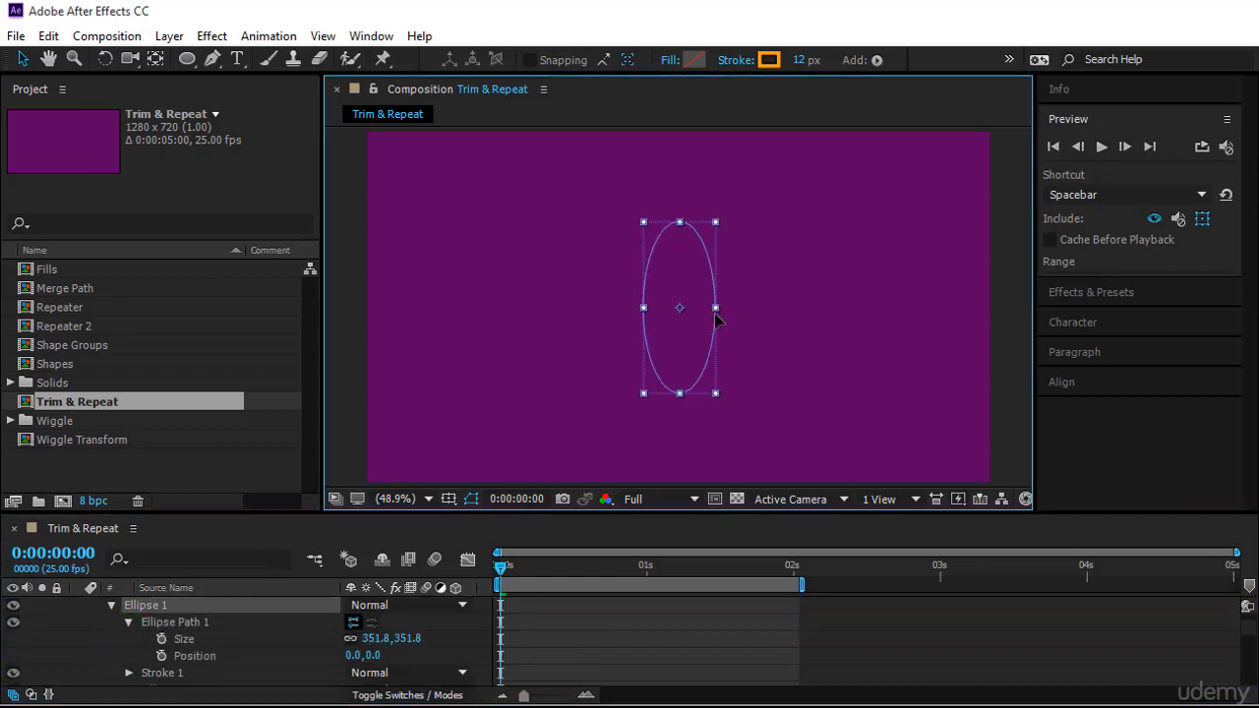
click(1102, 145)
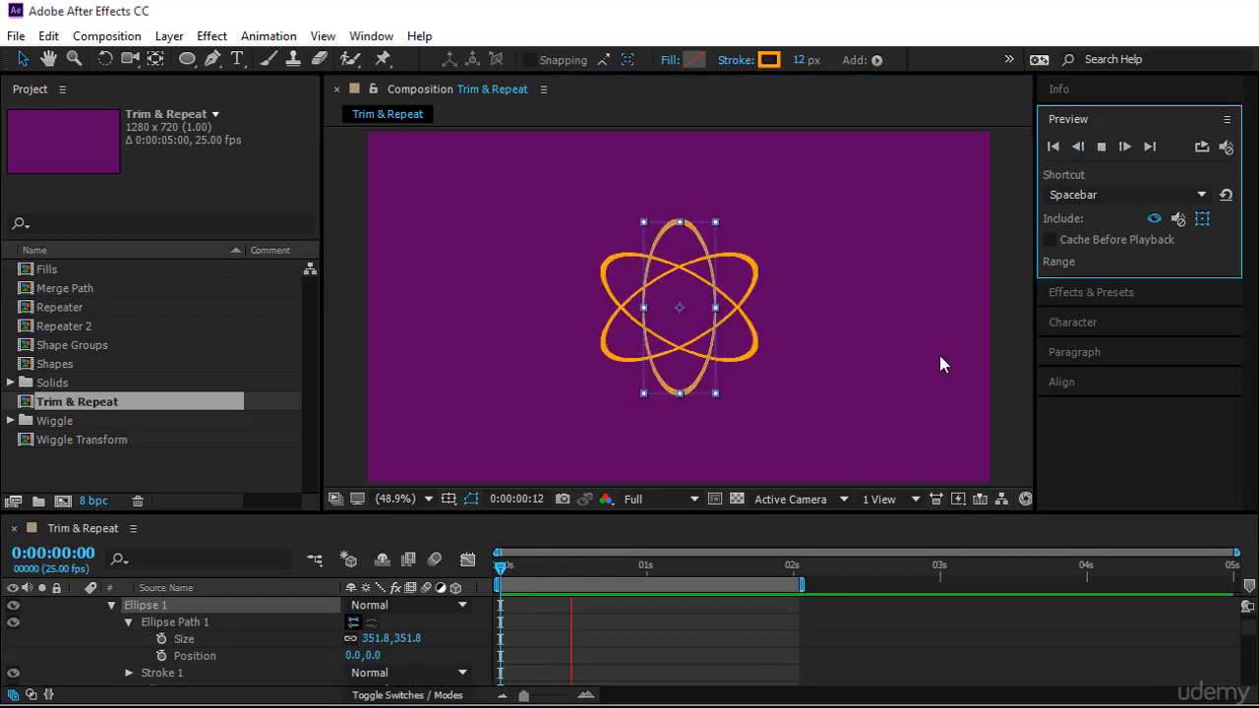
click(694, 638)
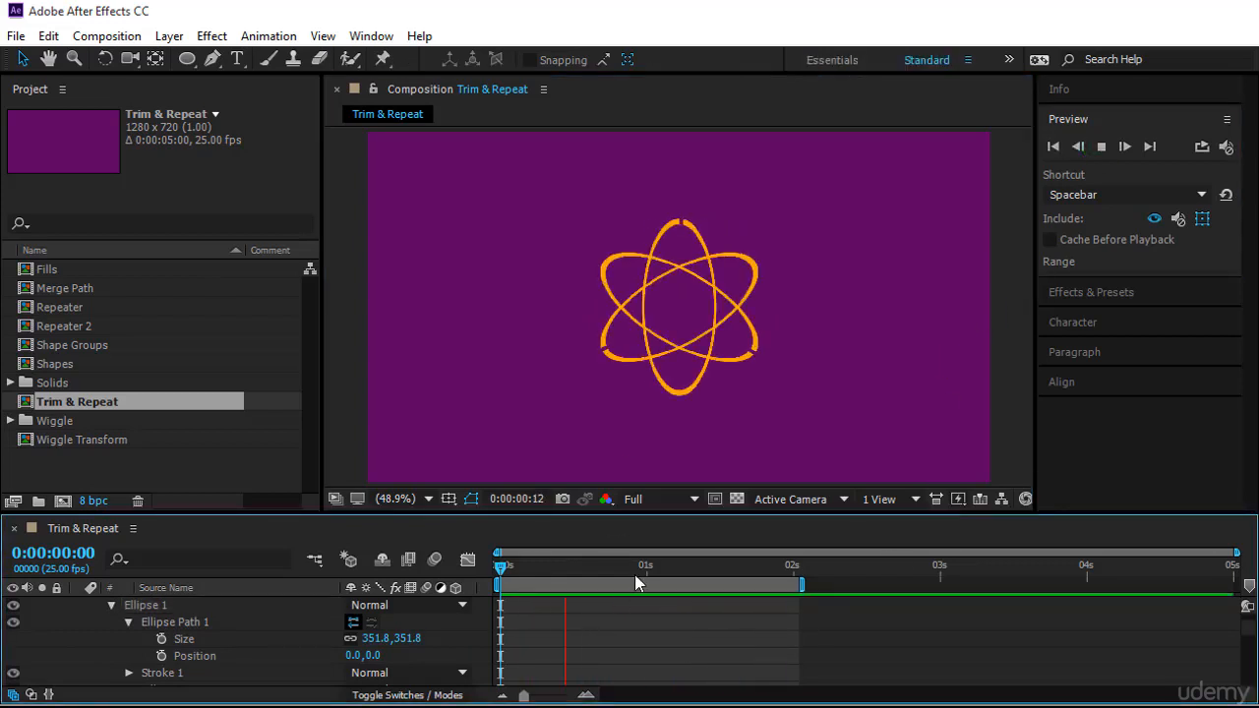
Scale the oval up proportionally and preview the animation again
click(702, 292)
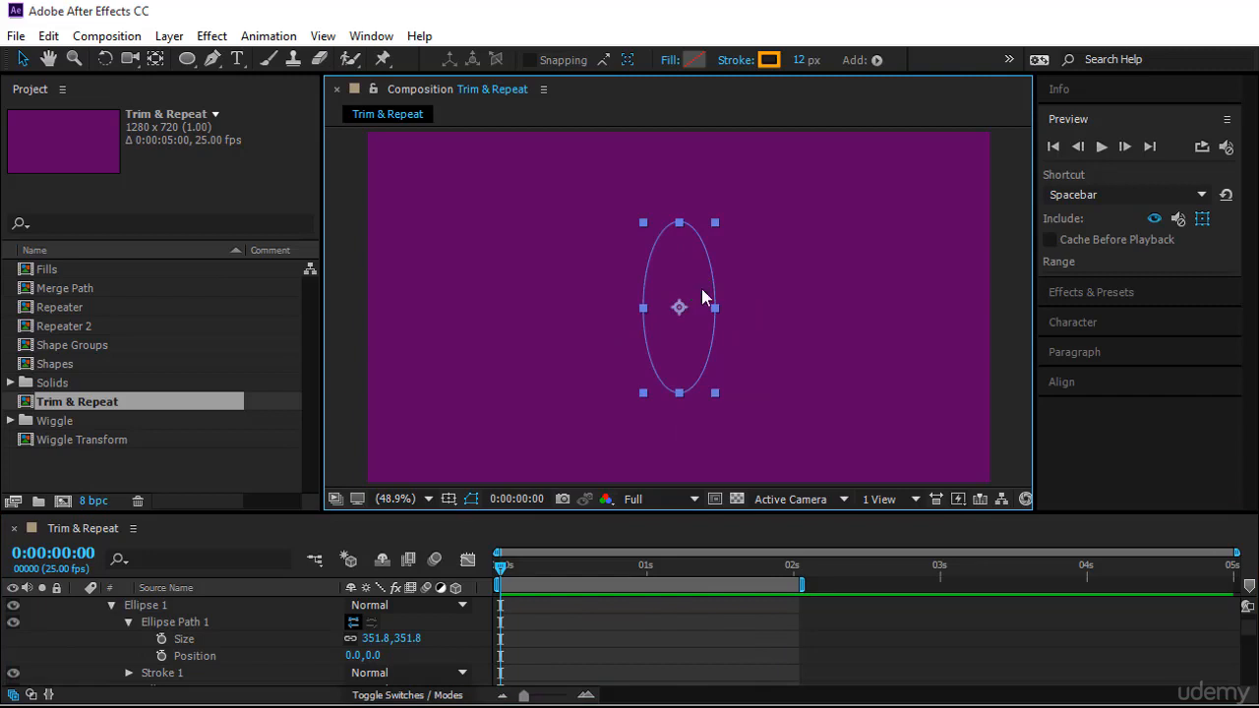
drag(714, 222, 780, 181)
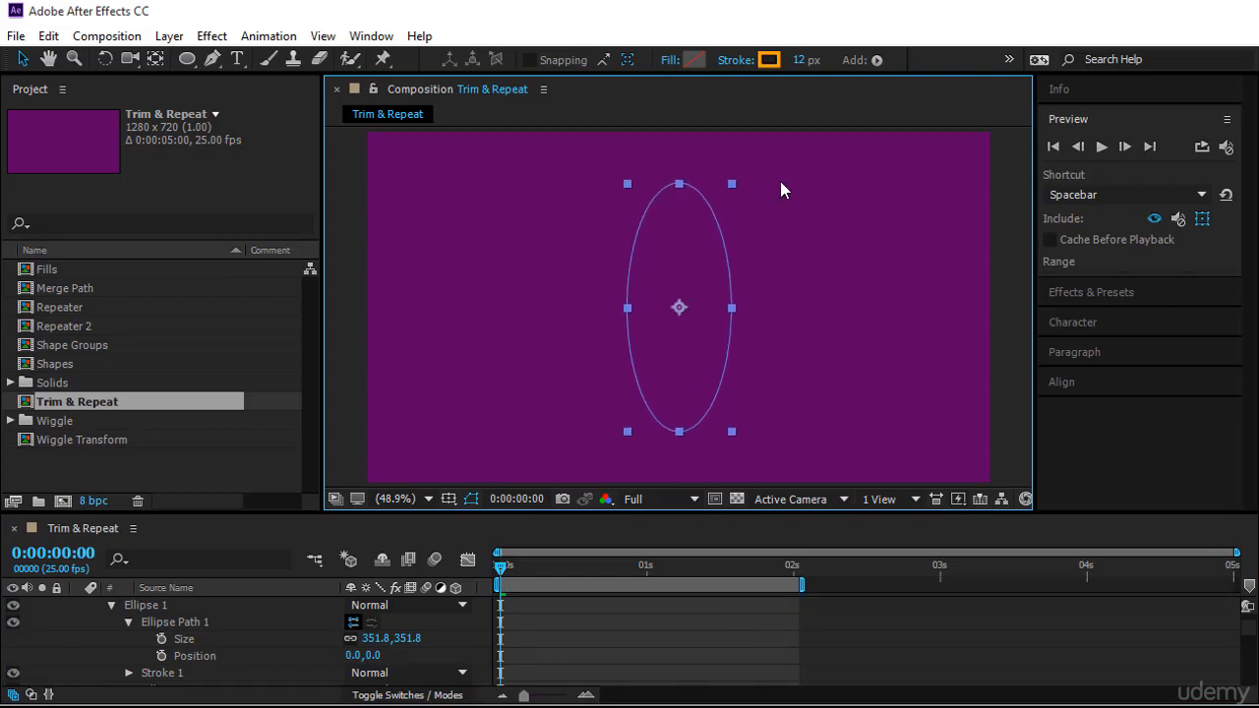
click(1101, 146)
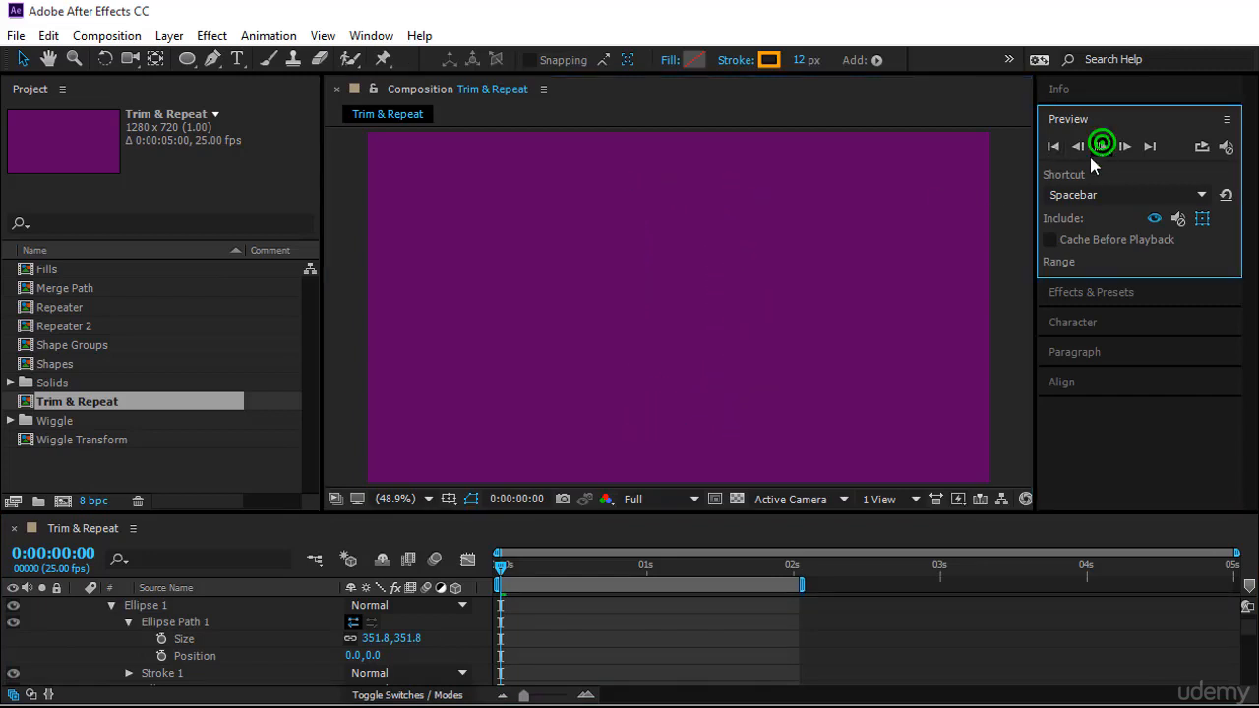
click(843, 622)
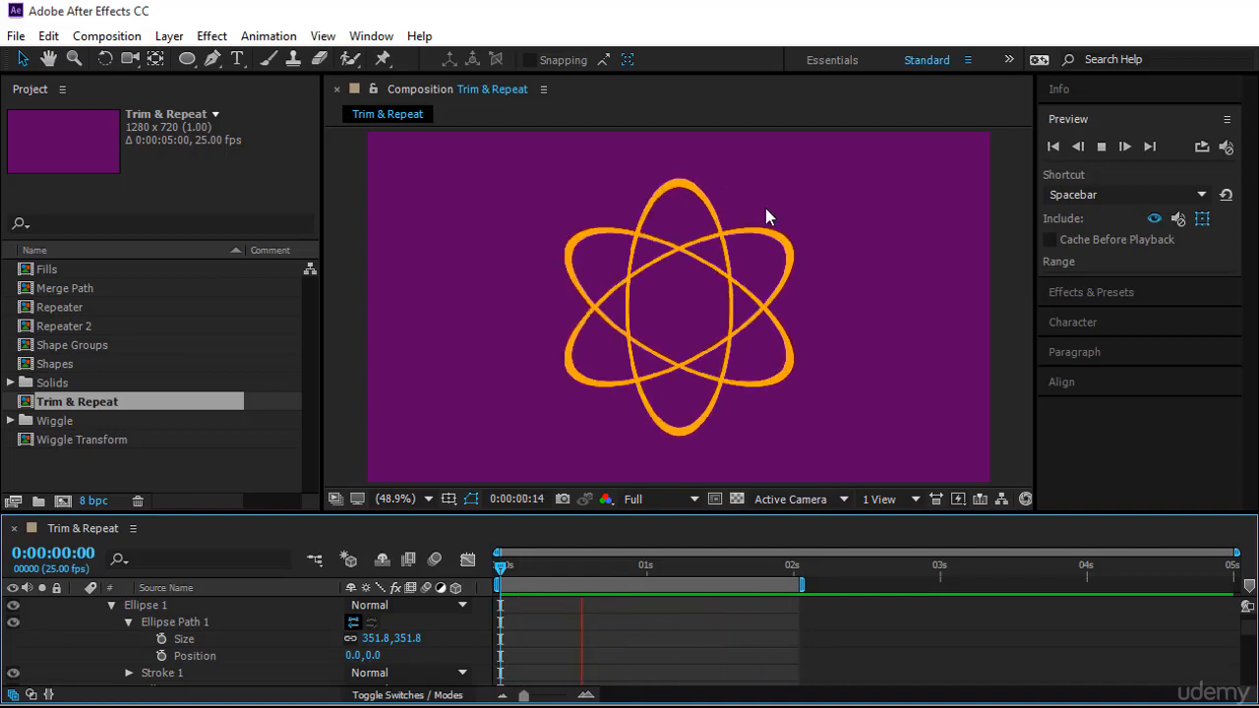
Collapse the ellipse groups and set Trim Paths' Trim Multiple Shapes option to Individually
click(127, 623)
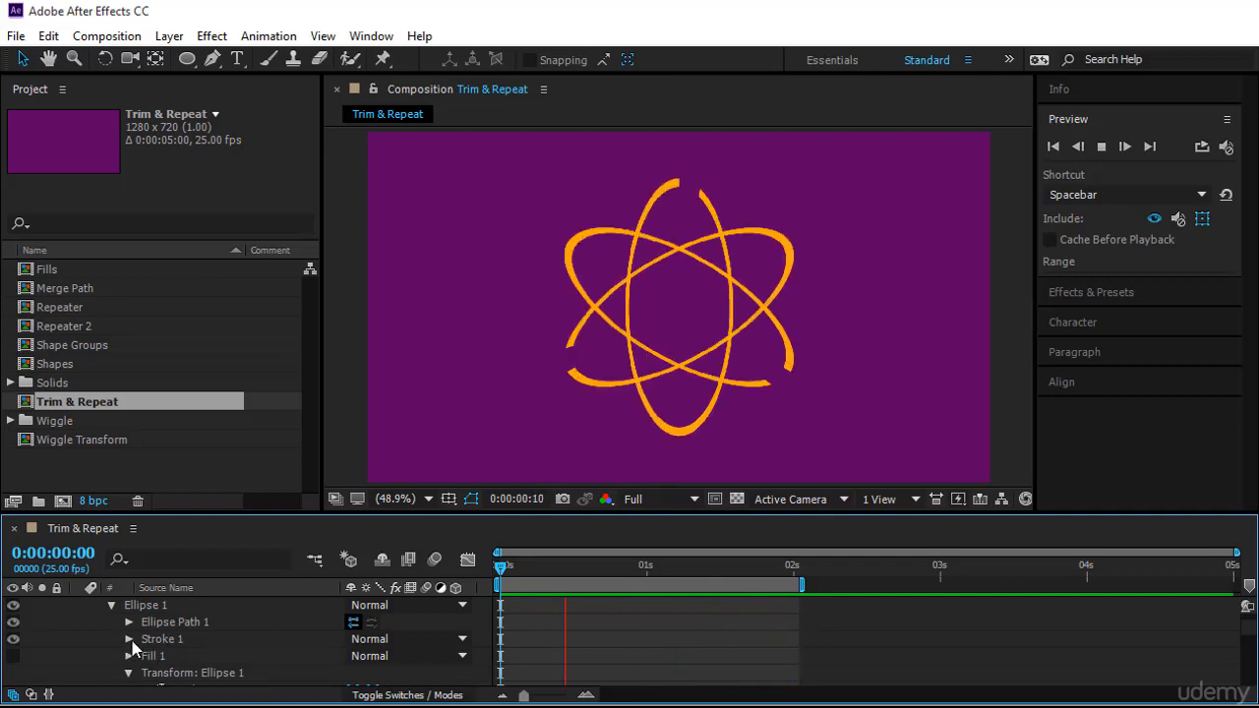
click(167, 623)
click(111, 605)
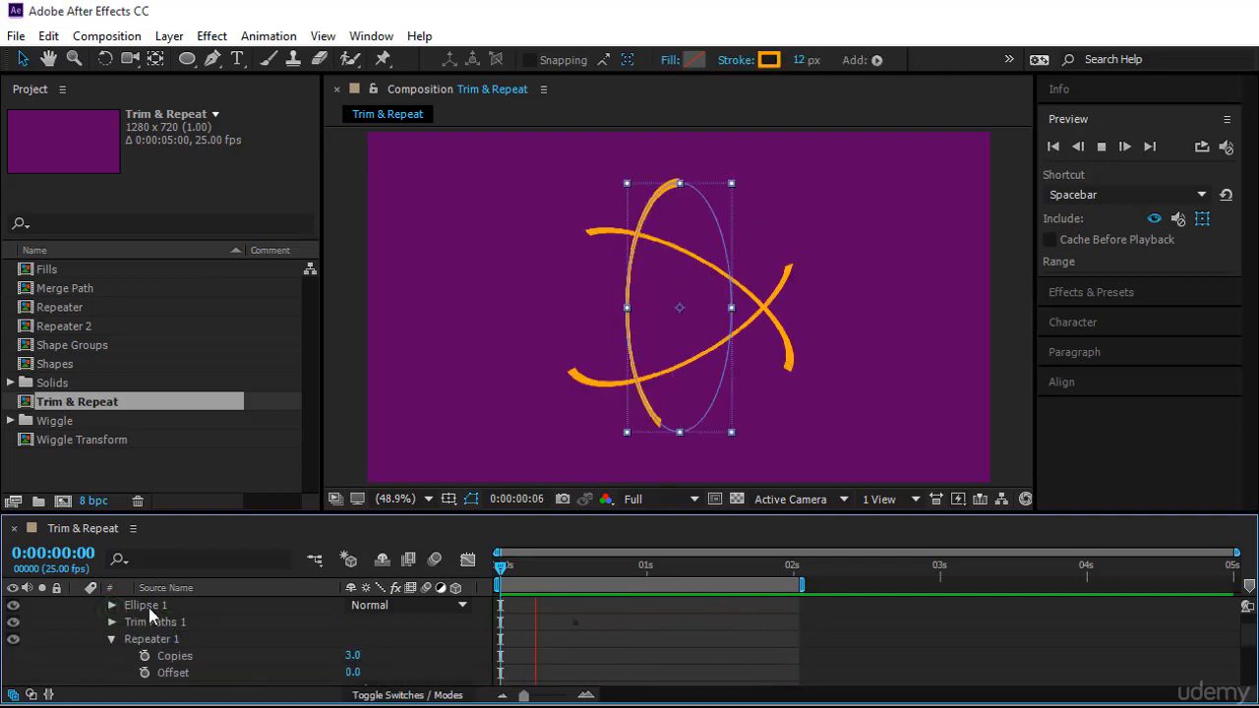
click(114, 640)
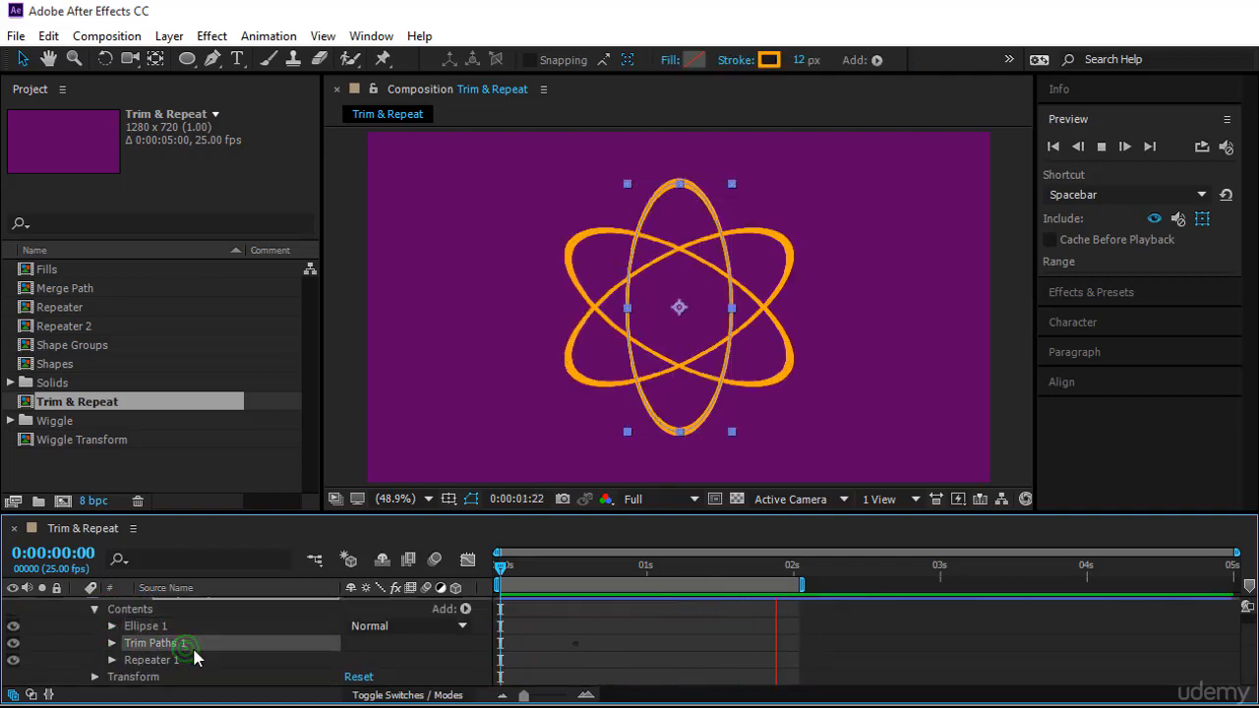
click(116, 644)
click(114, 643)
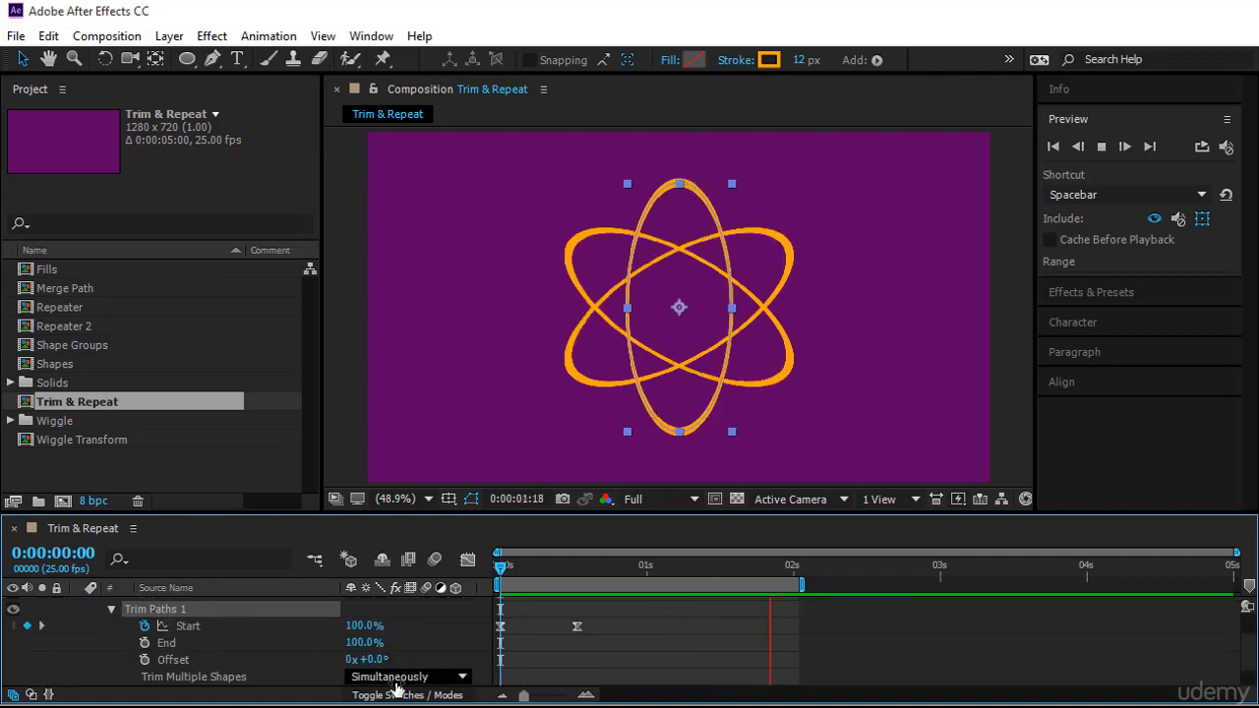
scroll(399, 674, down, 2)
click(415, 643)
click(441, 684)
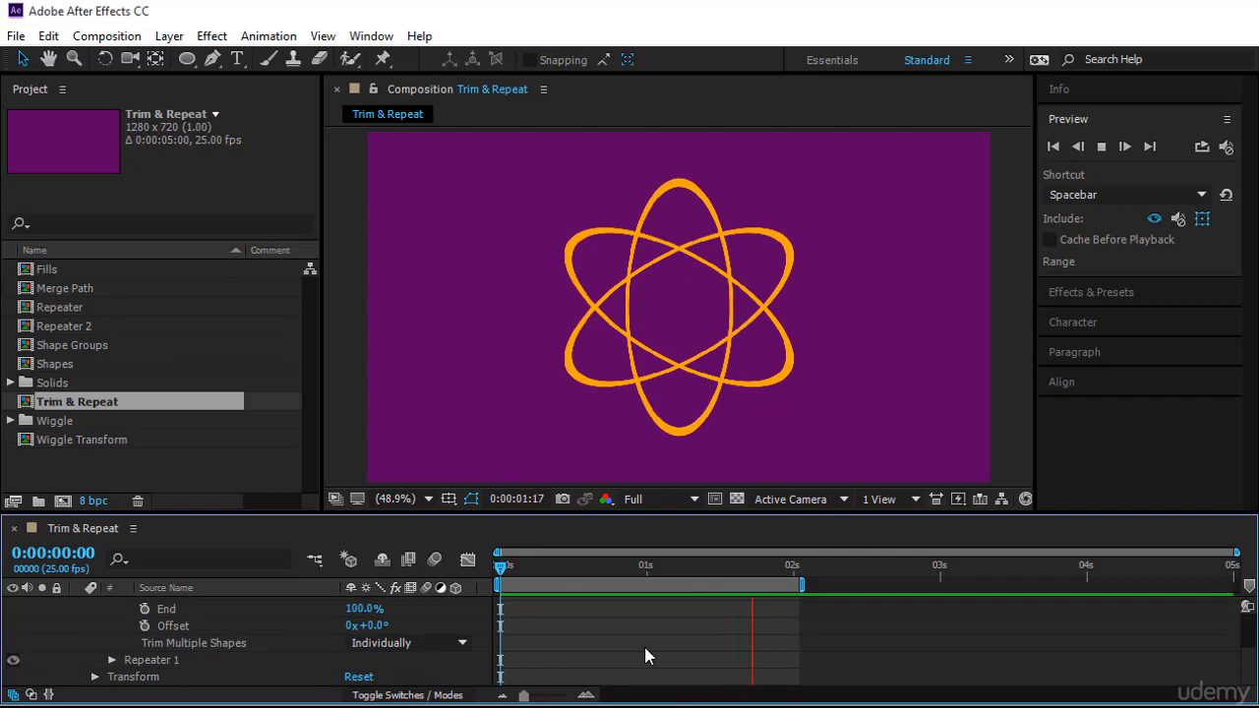
click(374, 642)
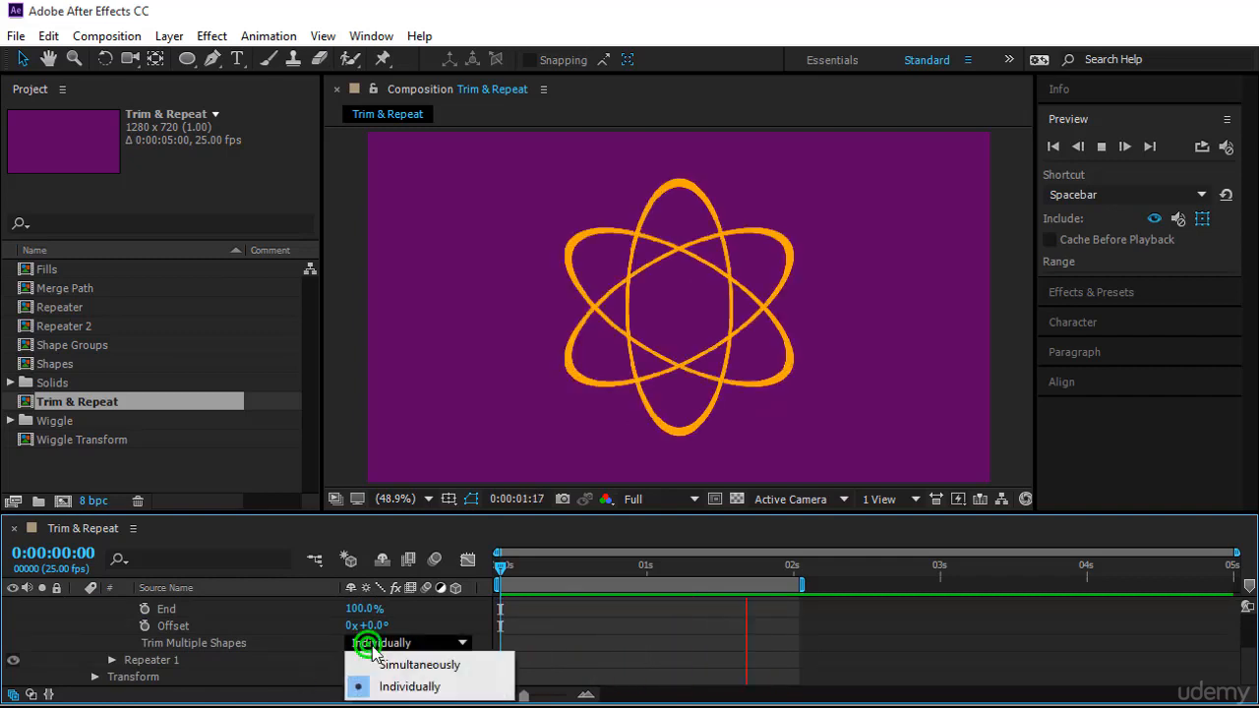
click(446, 695)
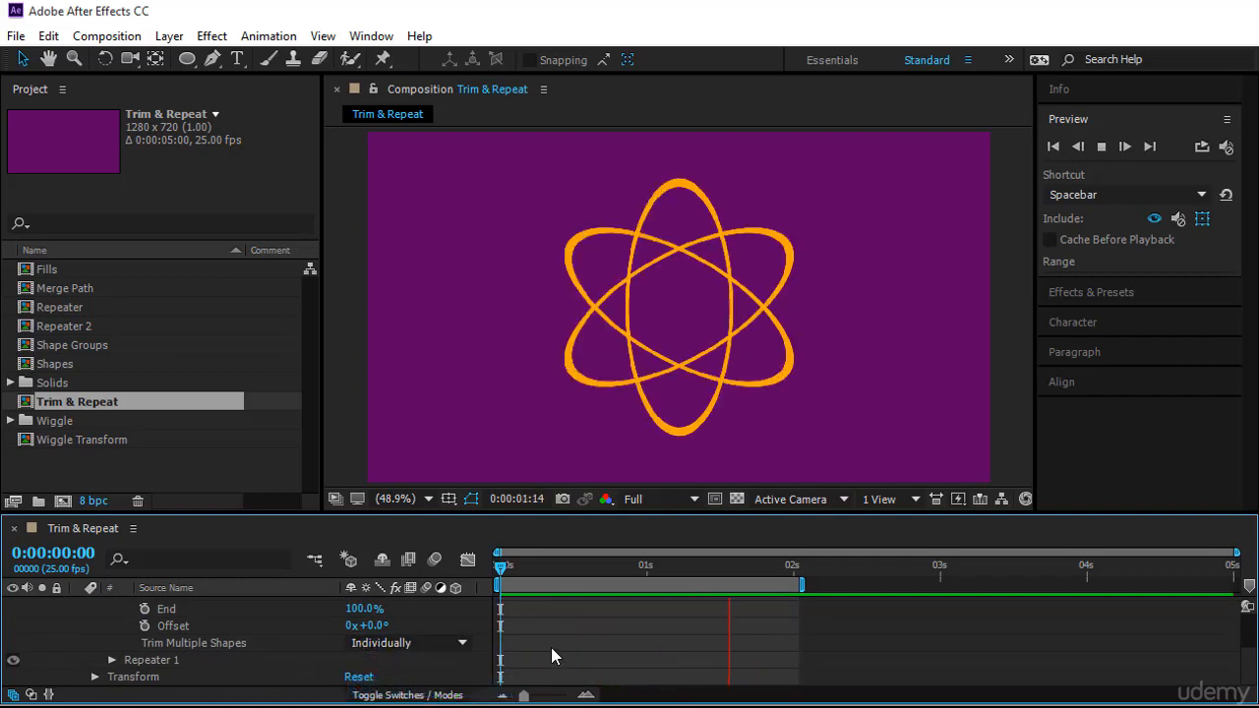
Collapse Trim Paths, move the Repeater above Trim Paths, and scrub to about 15 frames
scroll(549, 647, up, 3)
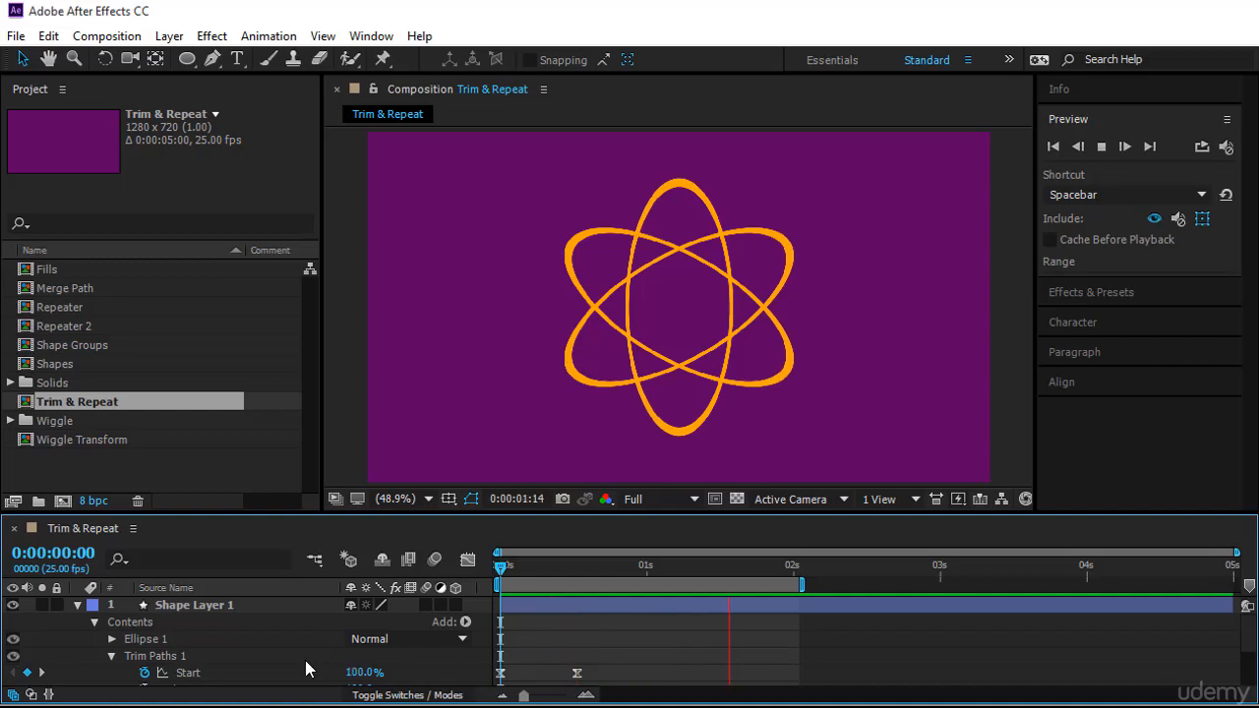
click(112, 657)
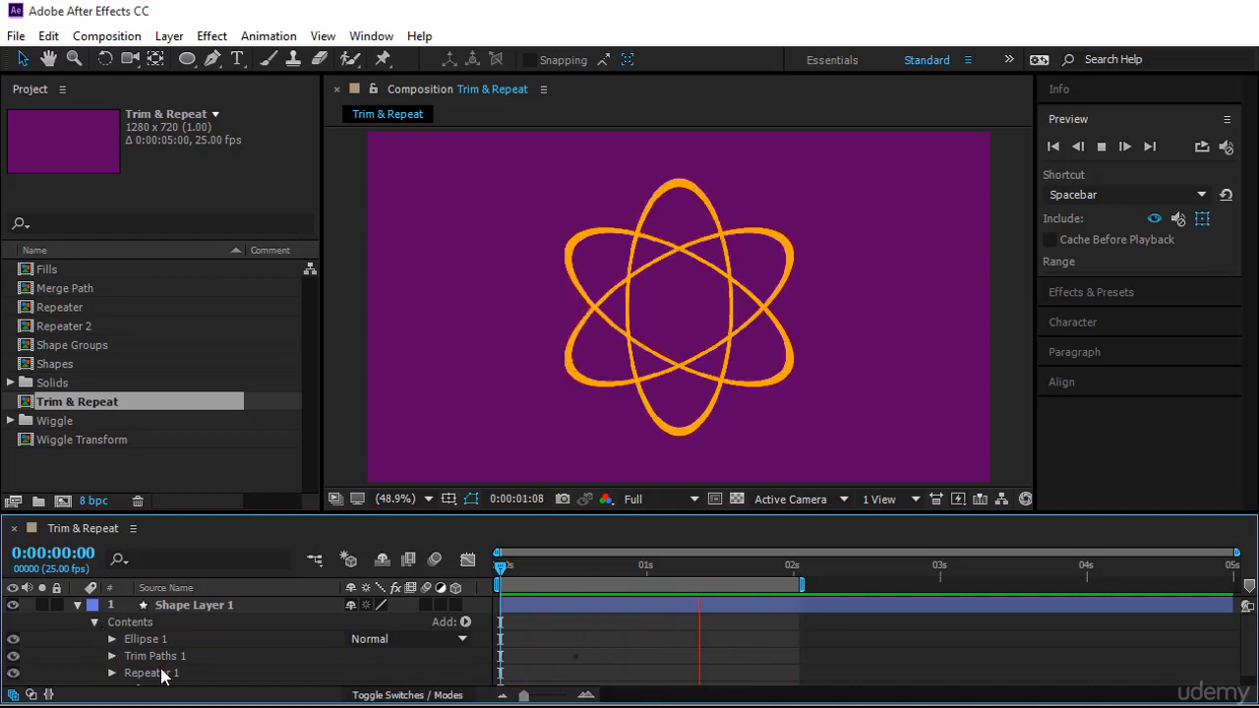
drag(162, 675, 167, 657)
click(602, 669)
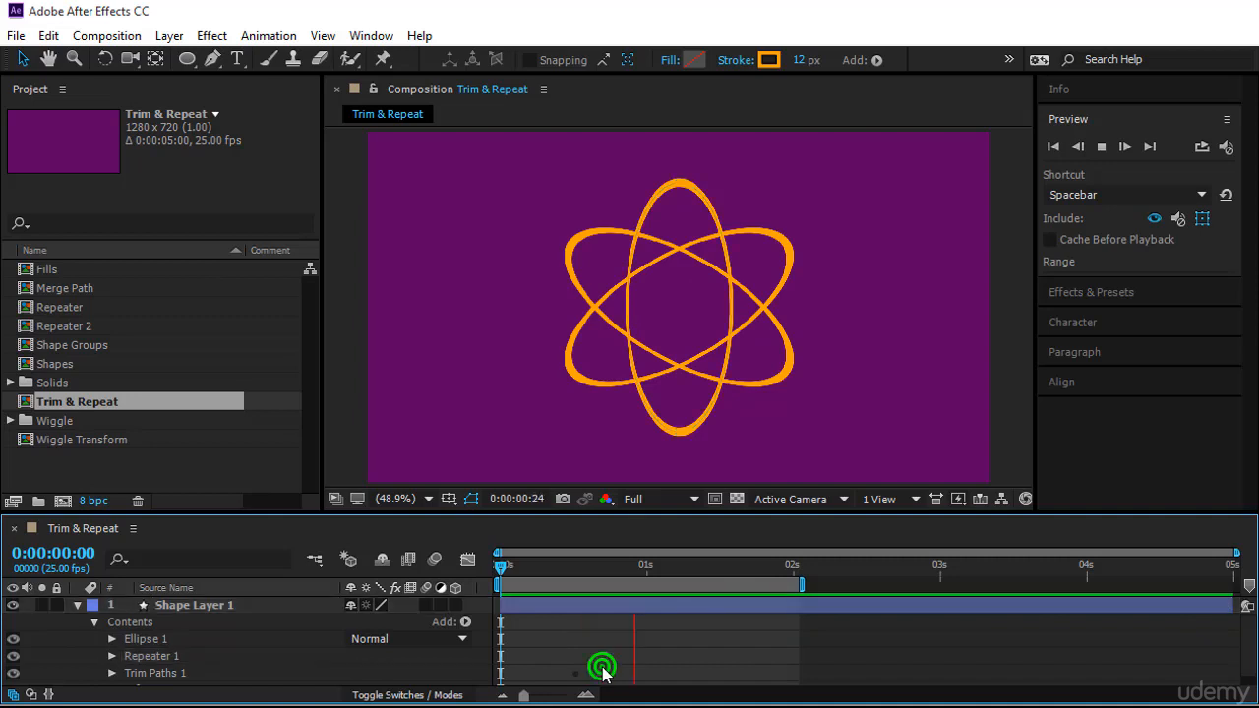
mouse_move(502, 569)
mouse_down()
mouse_move(565, 598)
mouse_move(588, 590)
mouse_up()
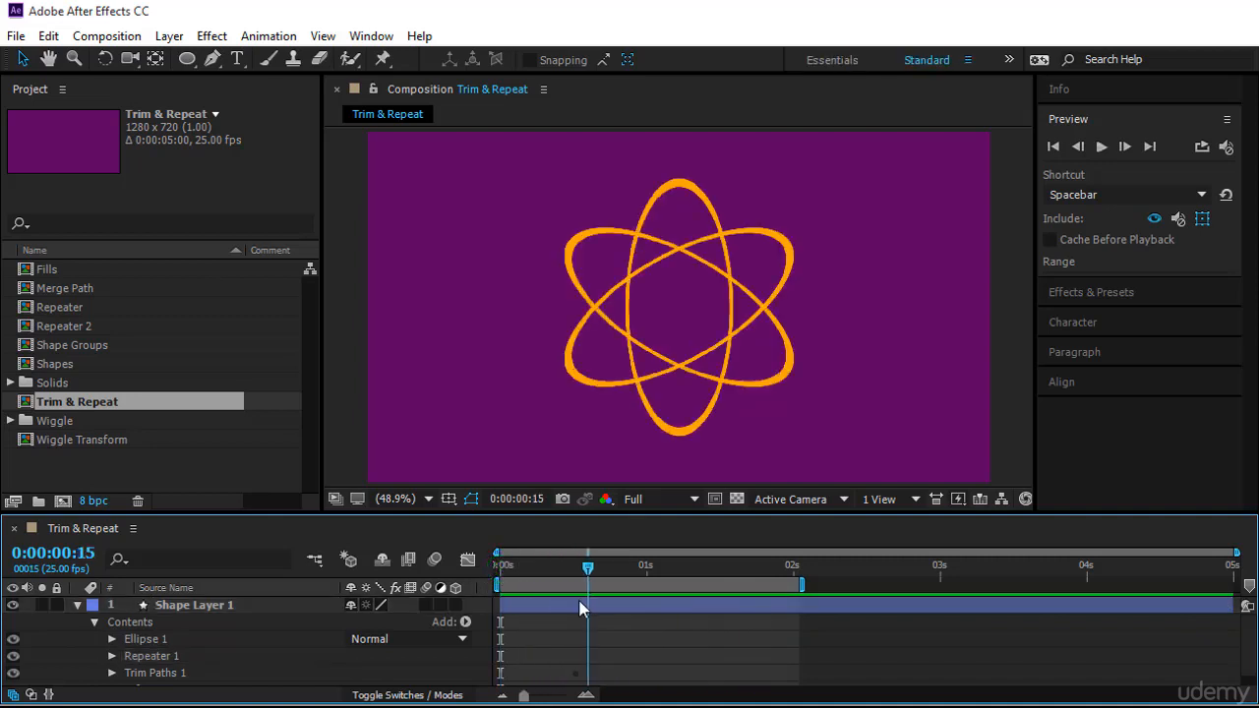
Move Trim Paths back above the Repeater and play the preview
click(161, 671)
drag(163, 672, 172, 648)
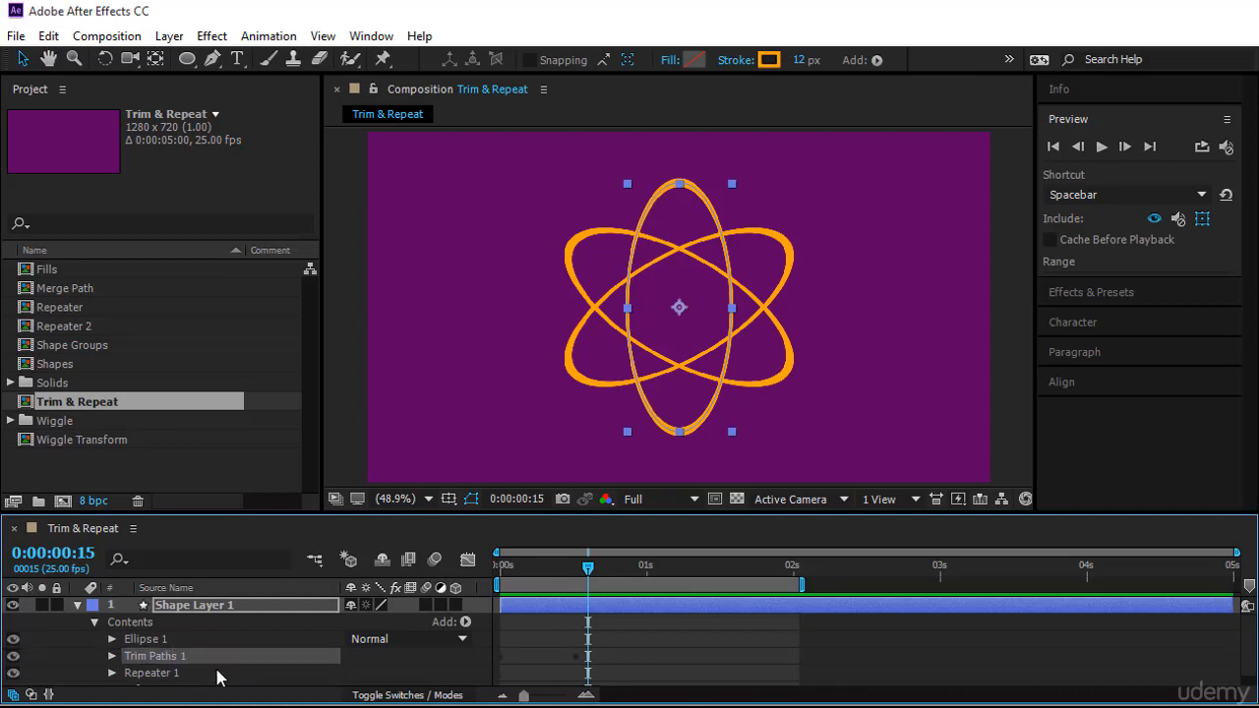
key(space)
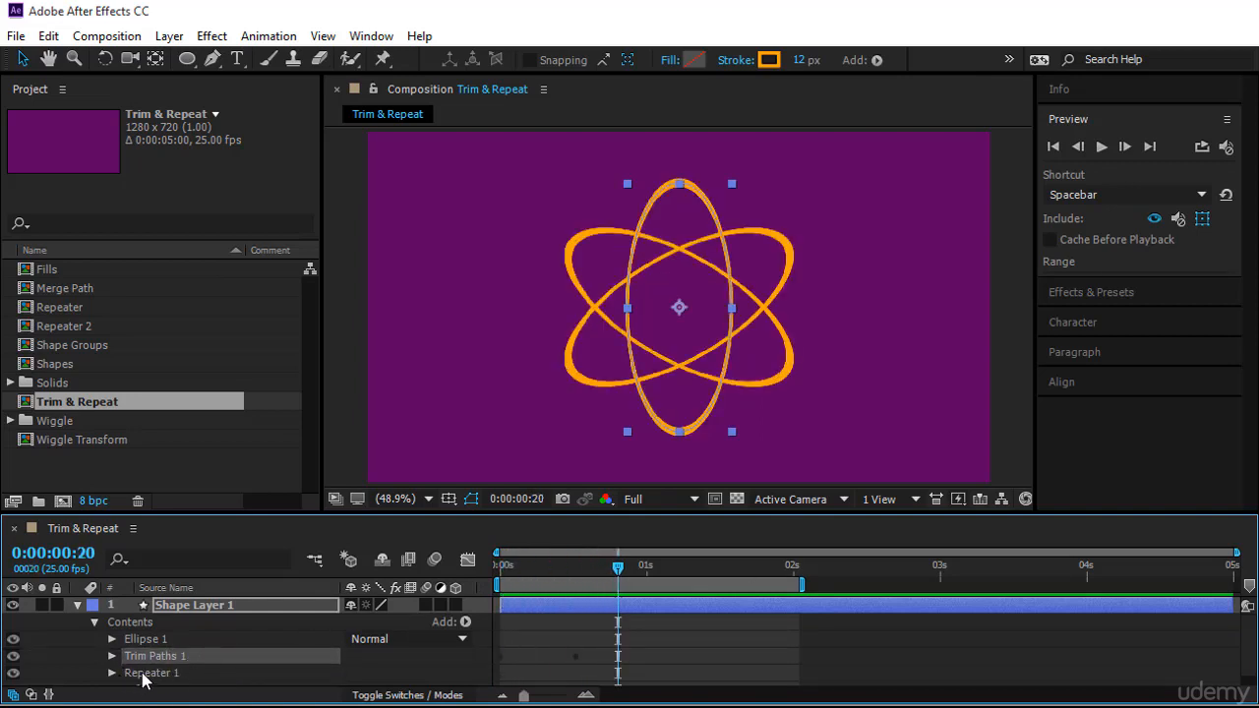
Place the Repeater above Trim Paths once more and compare the animation by previewing and scrubbing
drag(143, 678, 155, 647)
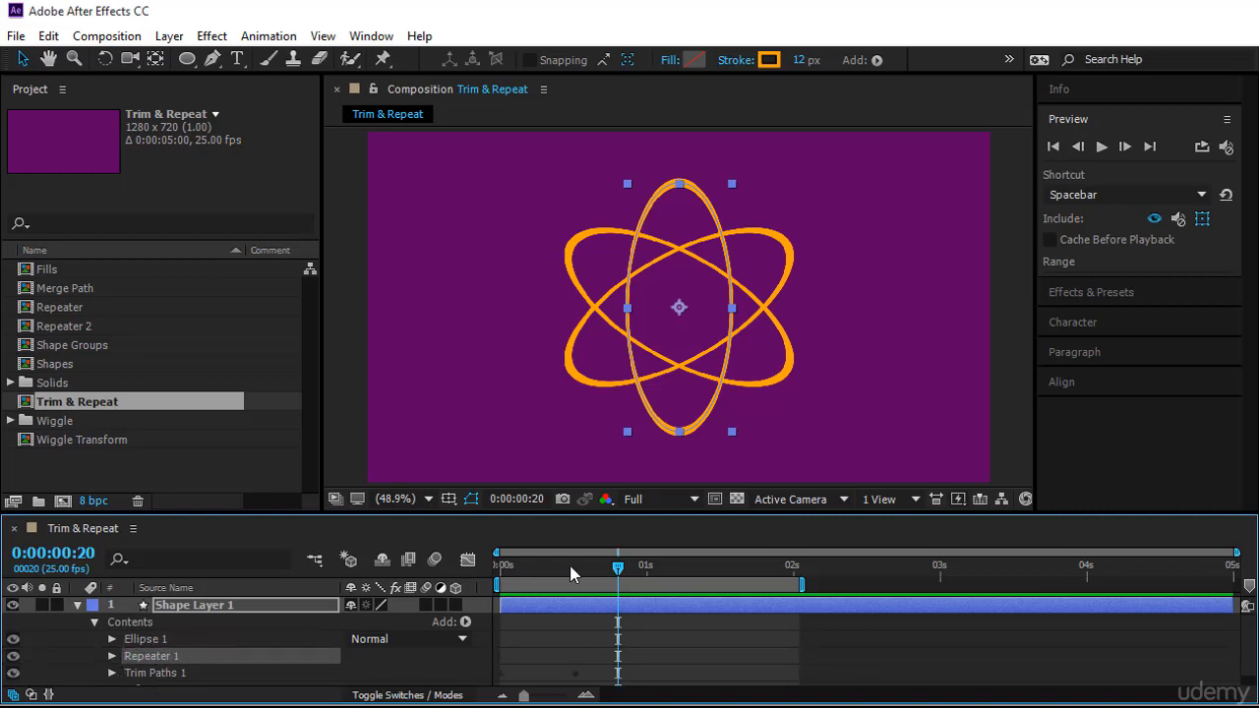
key(space)
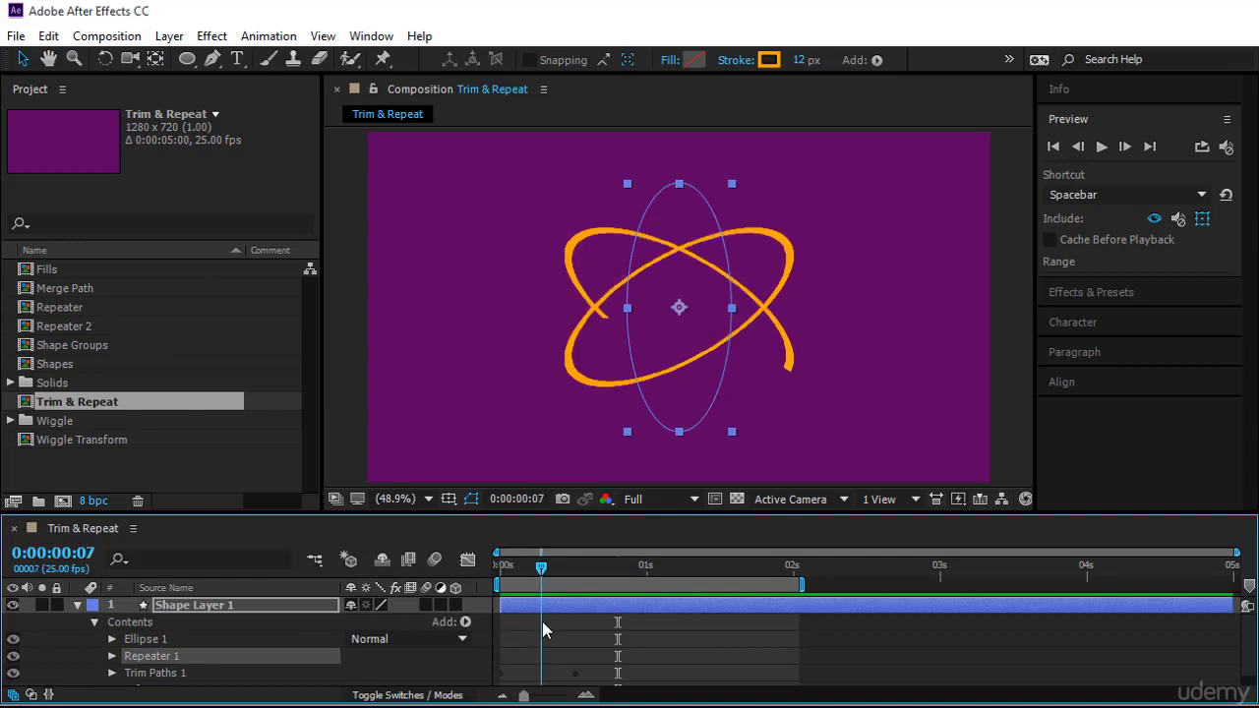
click(216, 675)
mouse_move(593, 570)
mouse_down()
mouse_move(520, 586)
mouse_move(591, 595)
mouse_up()
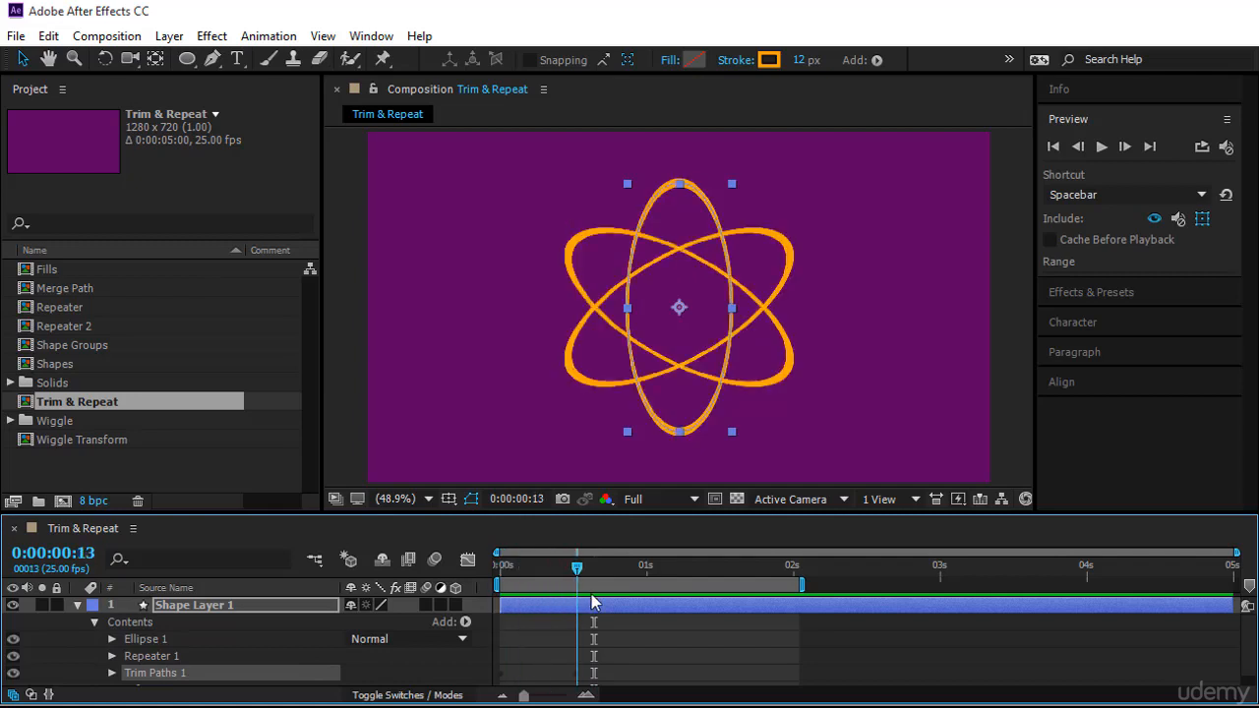
Move Trim Paths back above the Repeater in the contents stack
click(143, 656)
scroll(145, 678, down, 1)
mouse_move(145, 677)
mouse_down()
mouse_move(161, 685)
mouse_move(168, 668)
mouse_up()
click(165, 643)
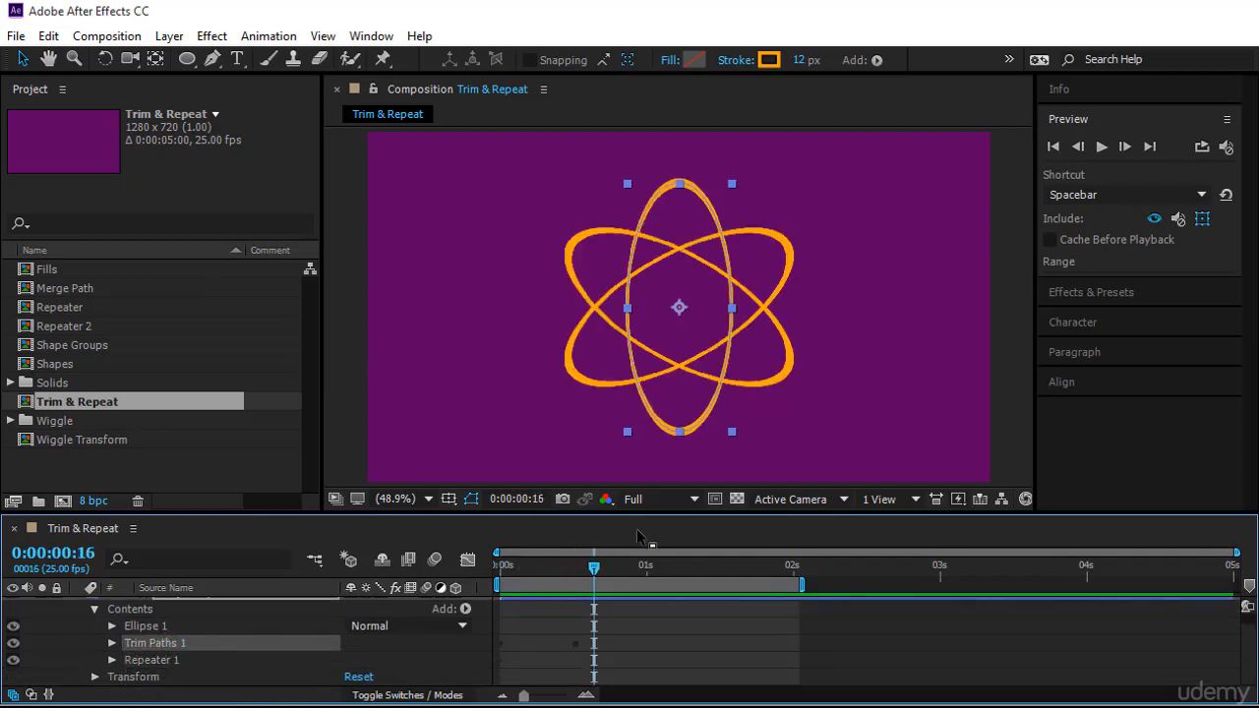
Scrub through the animation and return the playhead to the start
mouse_move(593, 569)
mouse_down()
mouse_move(472, 600)
mouse_move(577, 607)
mouse_up()
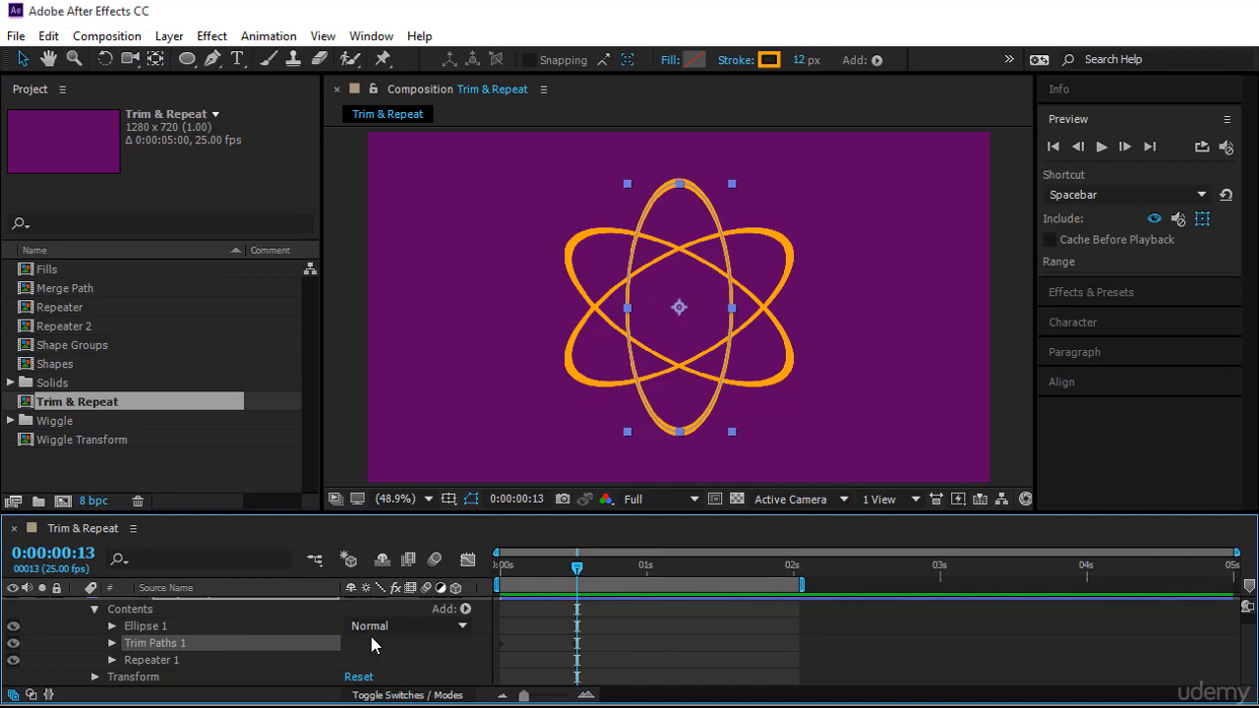
mouse_move(576, 580)
mouse_down()
mouse_move(497, 600)
mouse_move(623, 612)
mouse_up()
click(683, 623)
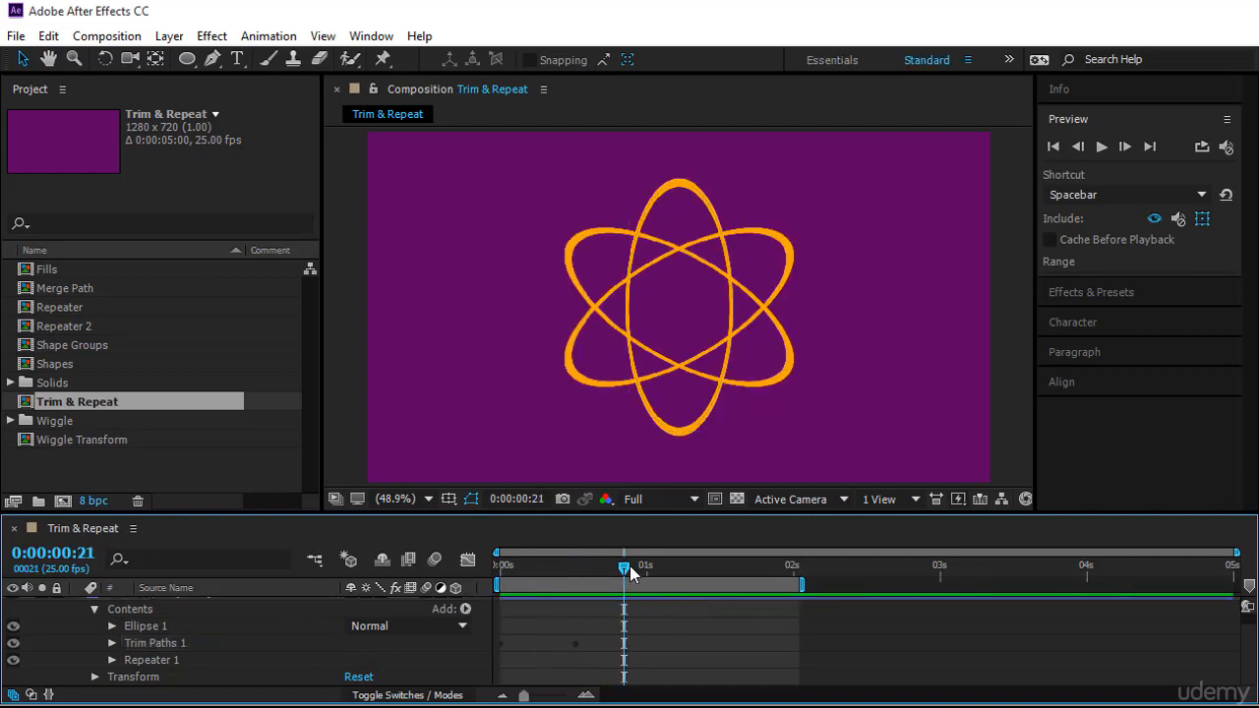
drag(624, 567, 472, 607)
Preview the animation with Trim Paths placed above the Repeater
click(197, 644)
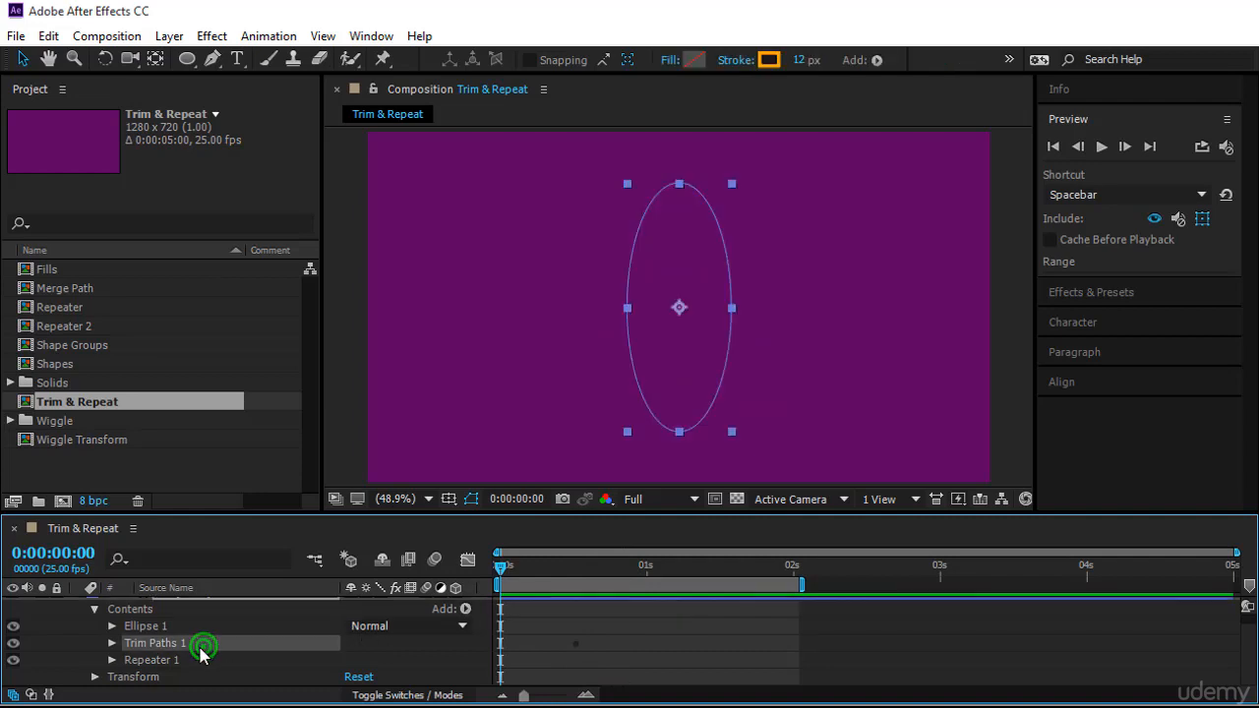
click(187, 659)
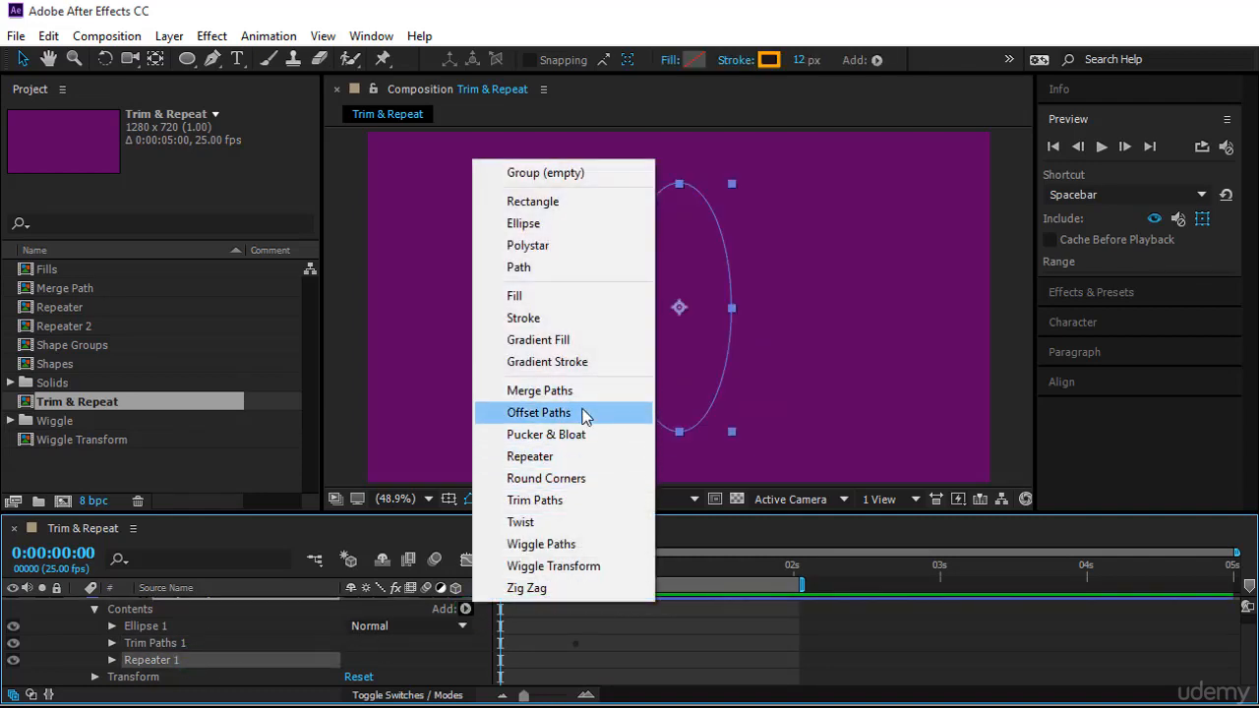
click(580, 647)
click(1102, 146)
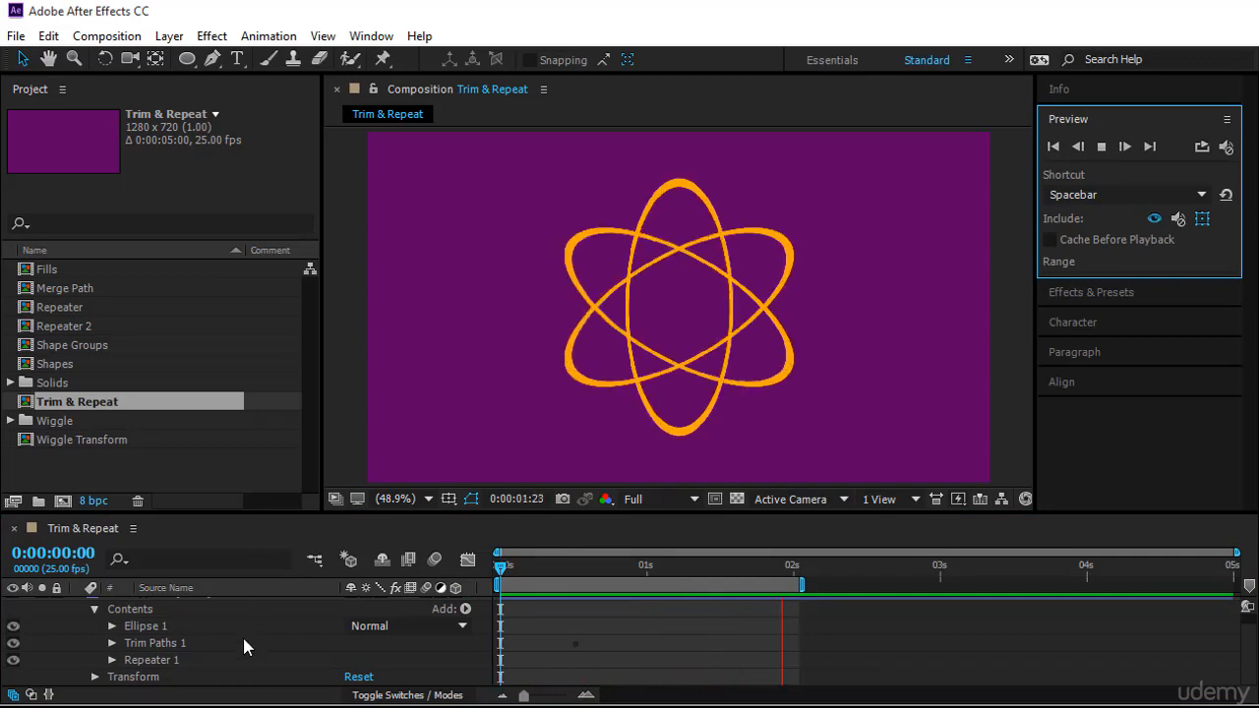
Select the Trim Paths and Repeater groups and scrub the playhead to 15 frames
click(180, 643)
click(178, 660)
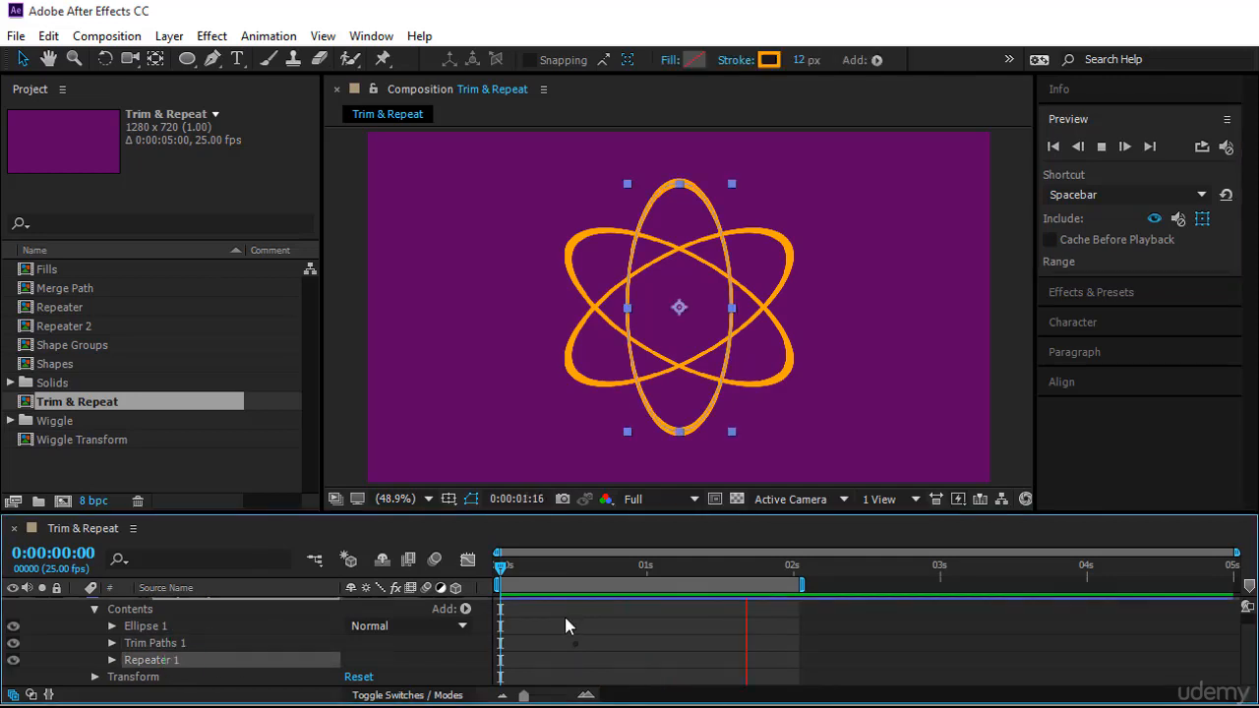
click(554, 624)
drag(495, 568, 588, 592)
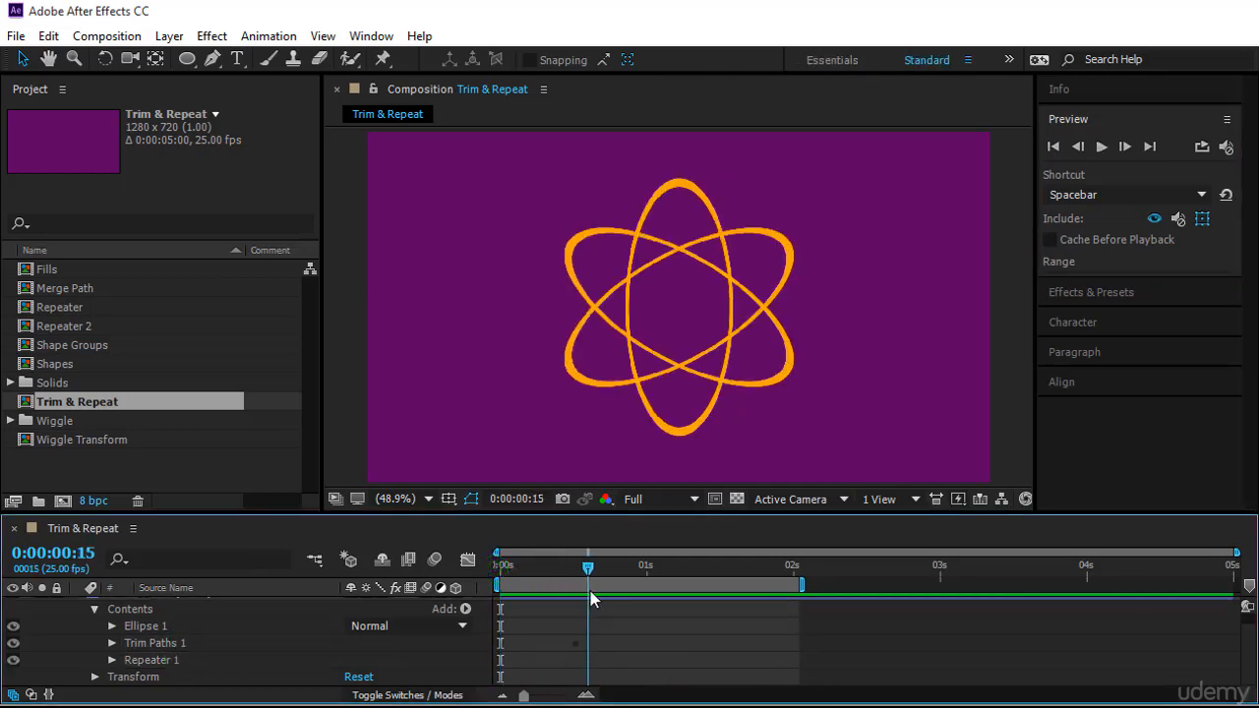